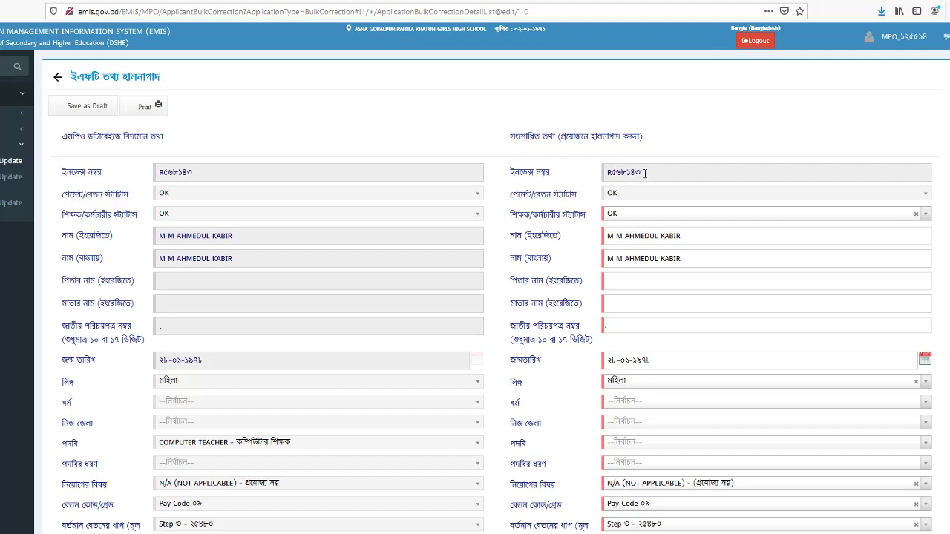
# Step: Examine the EFT information update form, comparing the index number and headings of the existing-data and corrected-data columns
pyautogui.moveTo(643, 173); pyautogui.dragTo(603, 172)
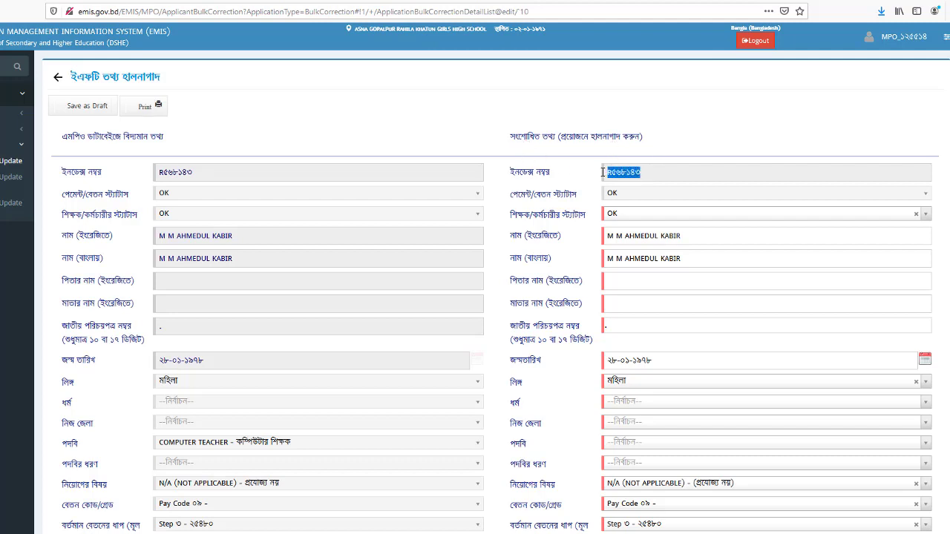
pyautogui.click(669, 177)
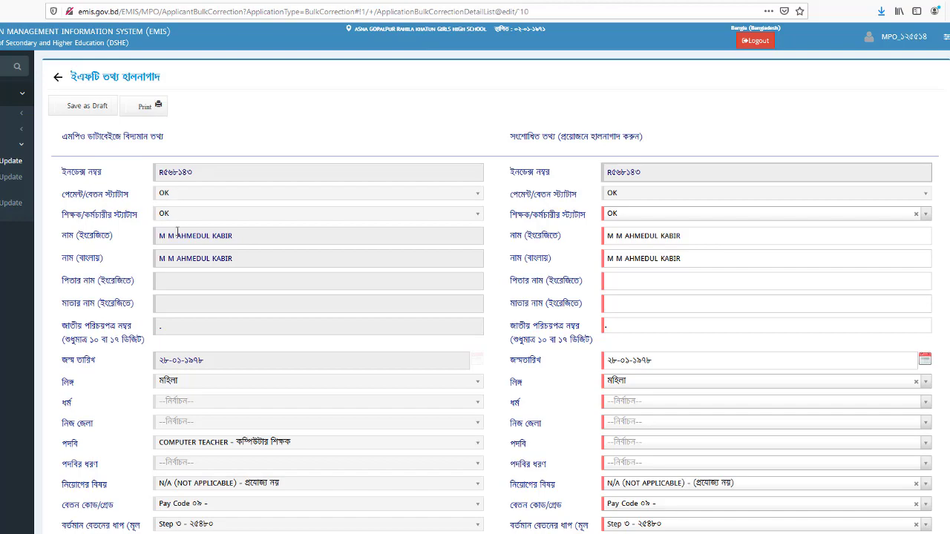
pyautogui.scroll(-1, 199, 413)
pyautogui.scroll(-6, 199, 413)
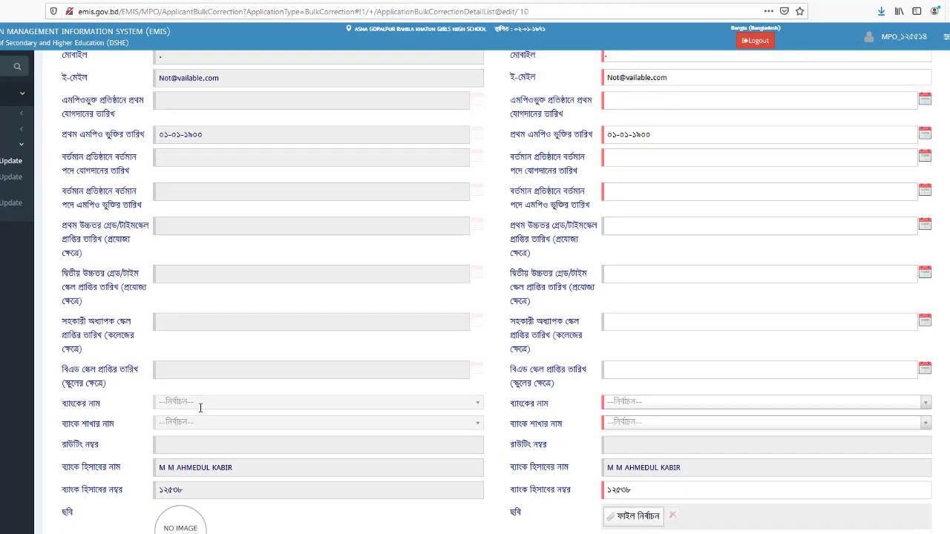
pyautogui.scroll(6, 200, 410)
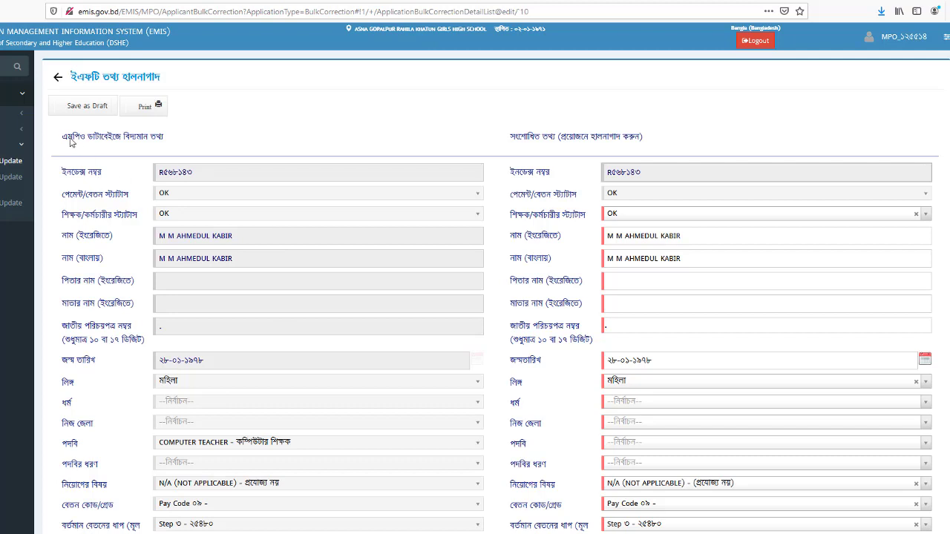
pyautogui.moveTo(63, 138); pyautogui.dragTo(177, 141)
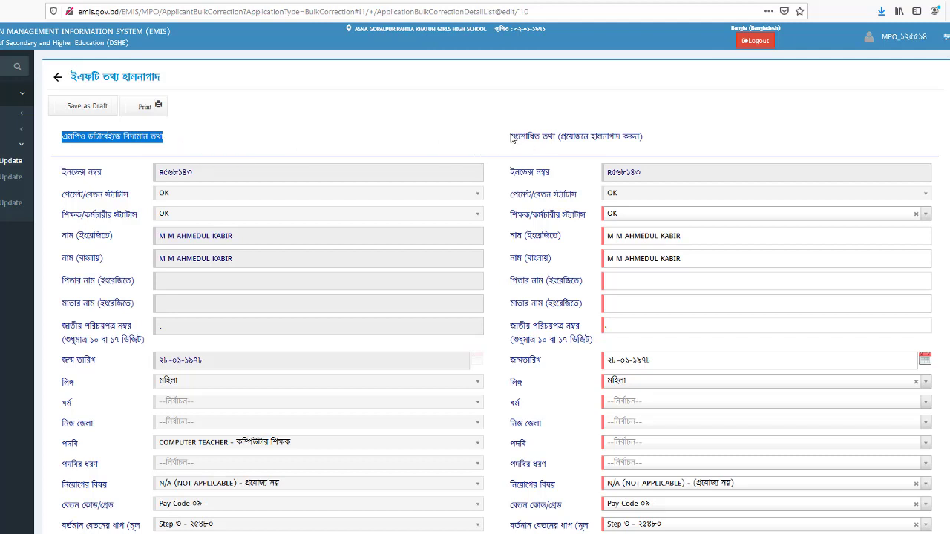
pyautogui.moveTo(509, 138)
pyautogui.mouseDown()
pyautogui.moveTo(650, 141)
pyautogui.moveTo(507, 140)
pyautogui.mouseUp()
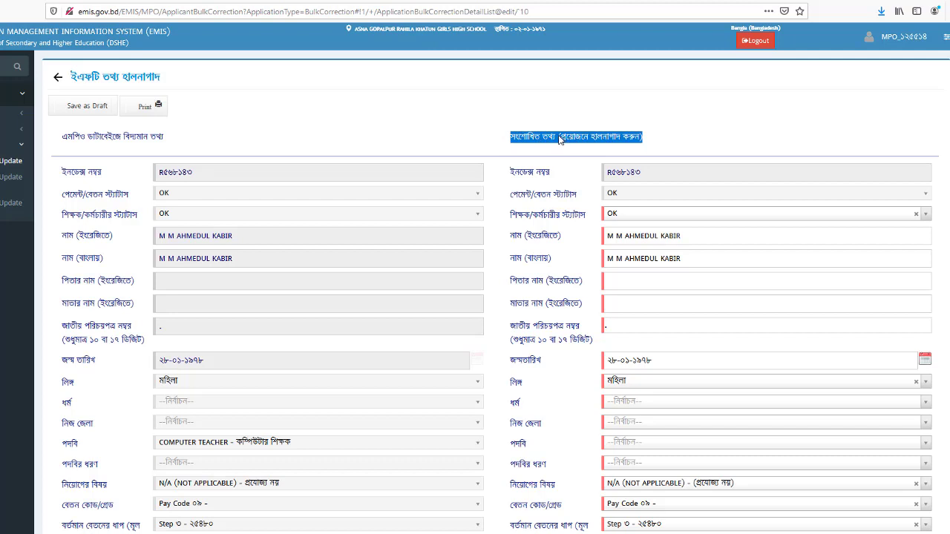
pyautogui.click(561, 140)
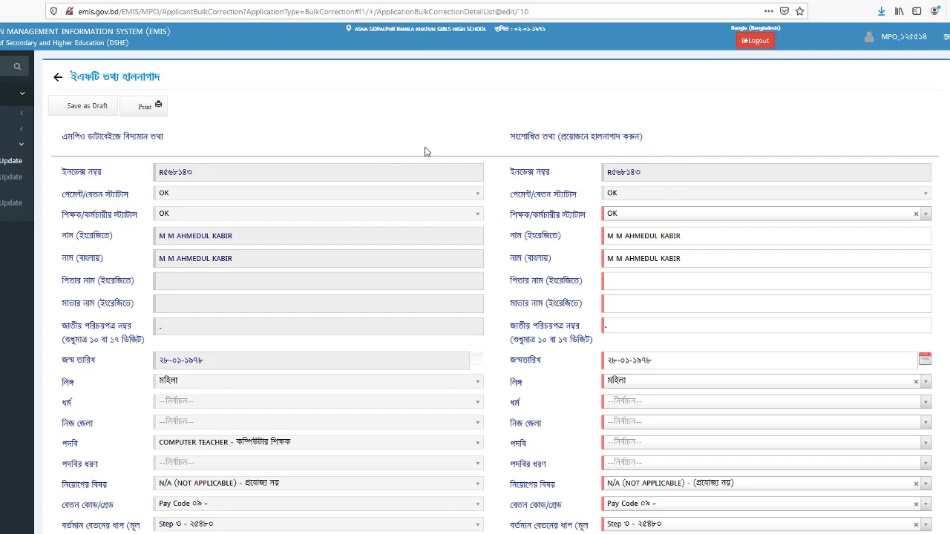
pyautogui.click(214, 173)
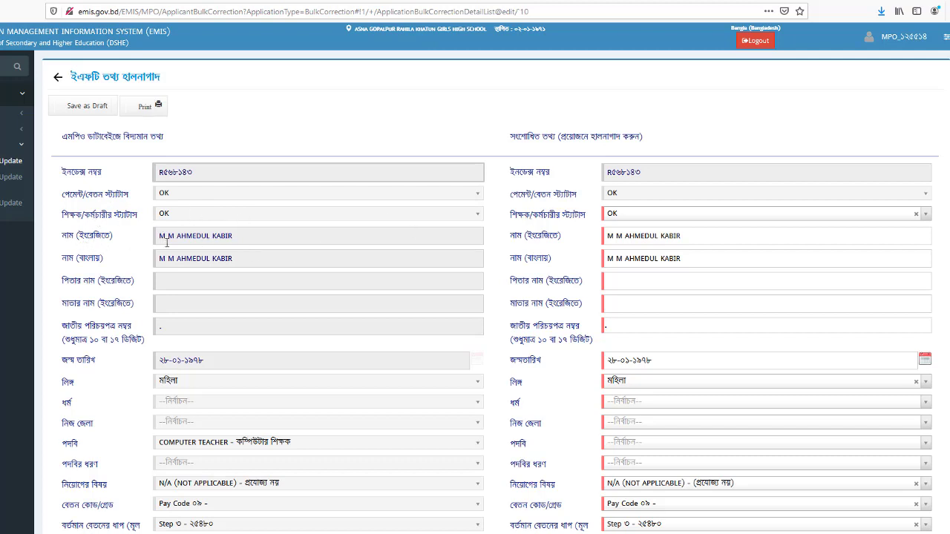
# Step: Compare the existing English name and add the missing letter A to its spelling in the corrected-data column
pyautogui.moveTo(157, 236); pyautogui.dragTo(291, 237)
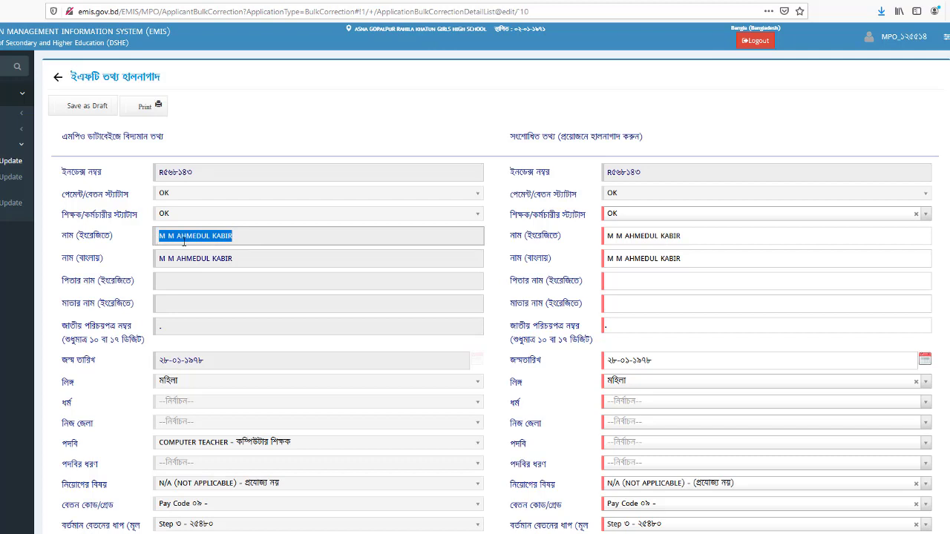
pyautogui.click(239, 238)
pyautogui.moveTo(239, 238); pyautogui.dragTo(158, 236)
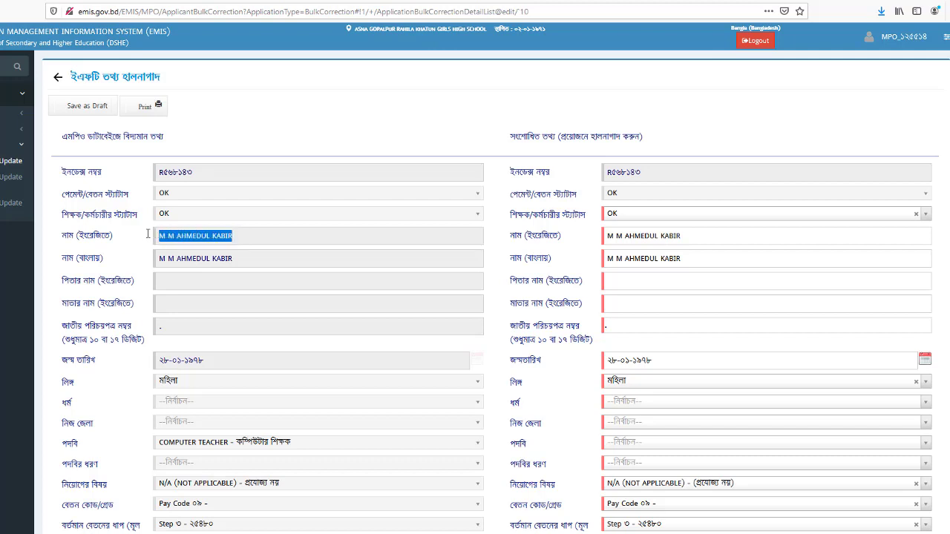
pyautogui.click(164, 236)
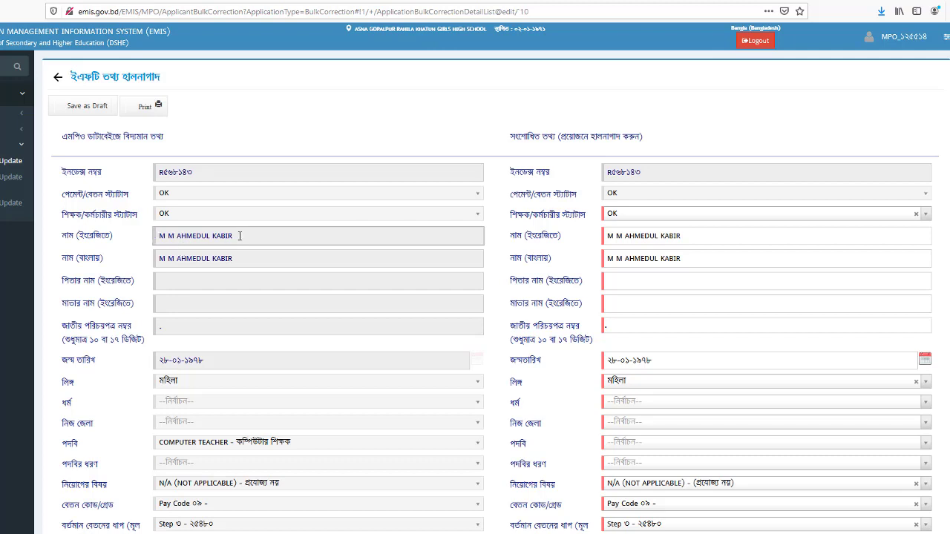
pyautogui.moveTo(248, 236); pyautogui.dragTo(141, 235)
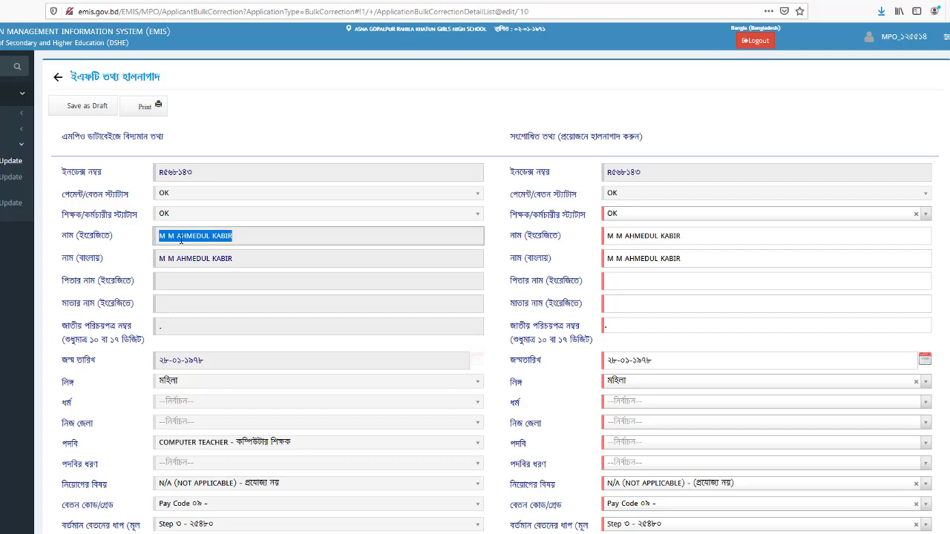
pyautogui.click(615, 237)
pyautogui.click(615, 238)
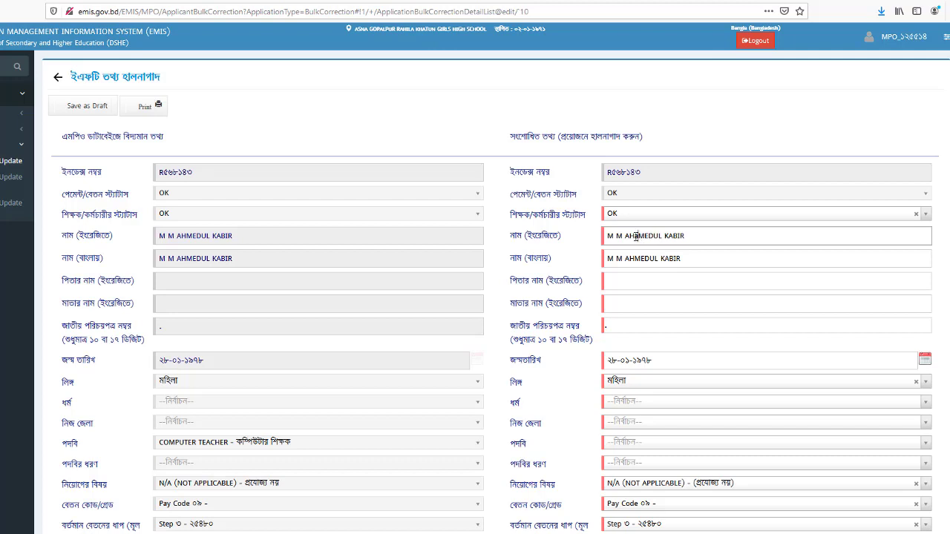
pyautogui.press('BackSpace')
pyautogui.press('BackSpace')
pyautogui.write('A')
# Step: Review the existing father's name, national ID number and date of birth, and check the birth date in the corrected-data column
pyautogui.click(180, 286)
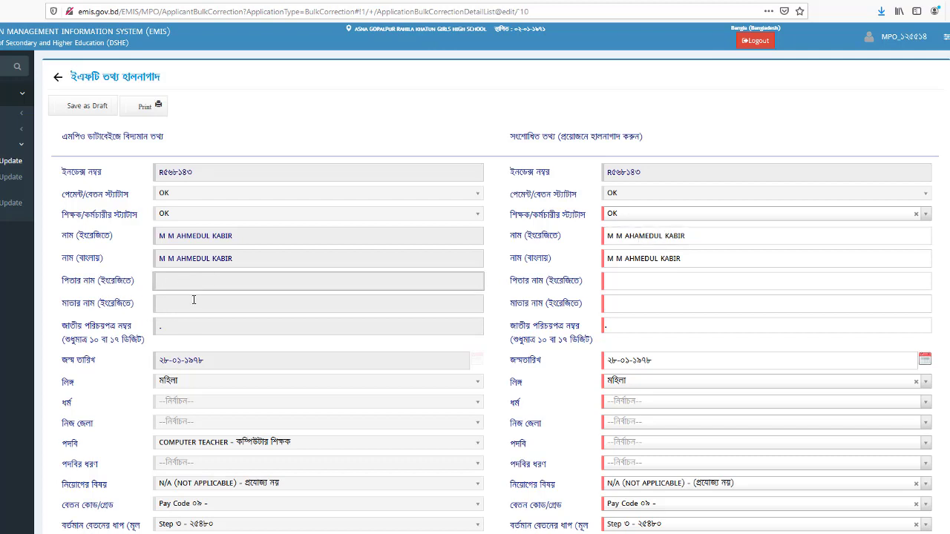
pyautogui.click(182, 330)
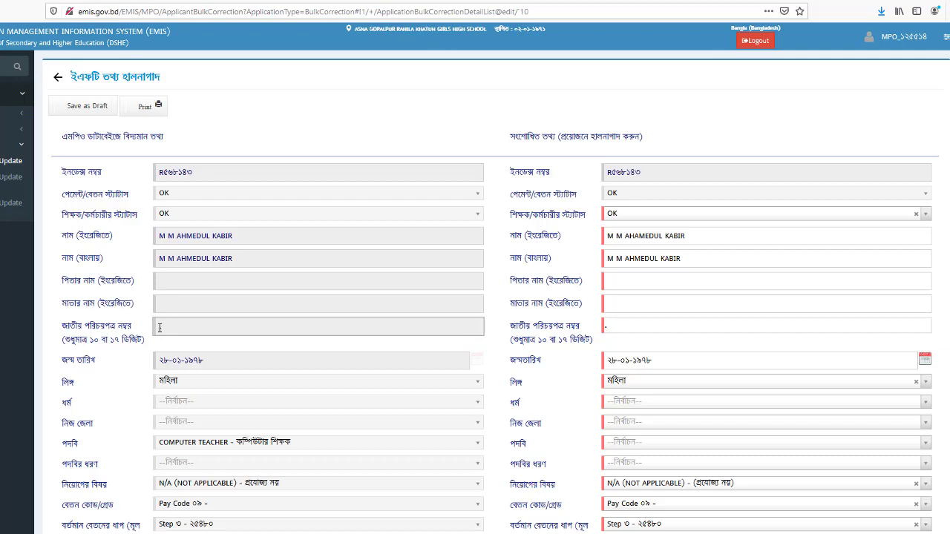
pyautogui.doubleClick(244, 327)
pyautogui.moveTo(230, 361); pyautogui.dragTo(158, 366)
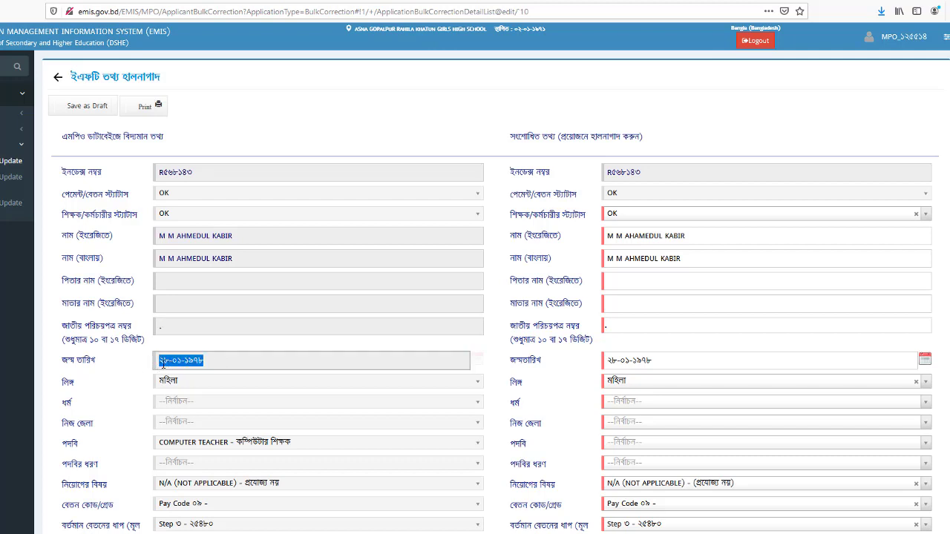
pyautogui.click(209, 361)
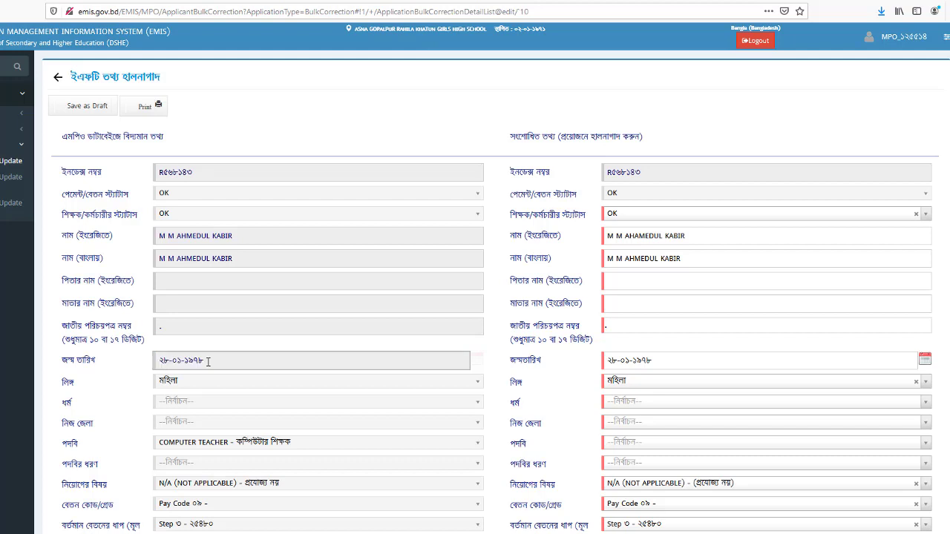
pyautogui.moveTo(208, 362); pyautogui.dragTo(158, 362)
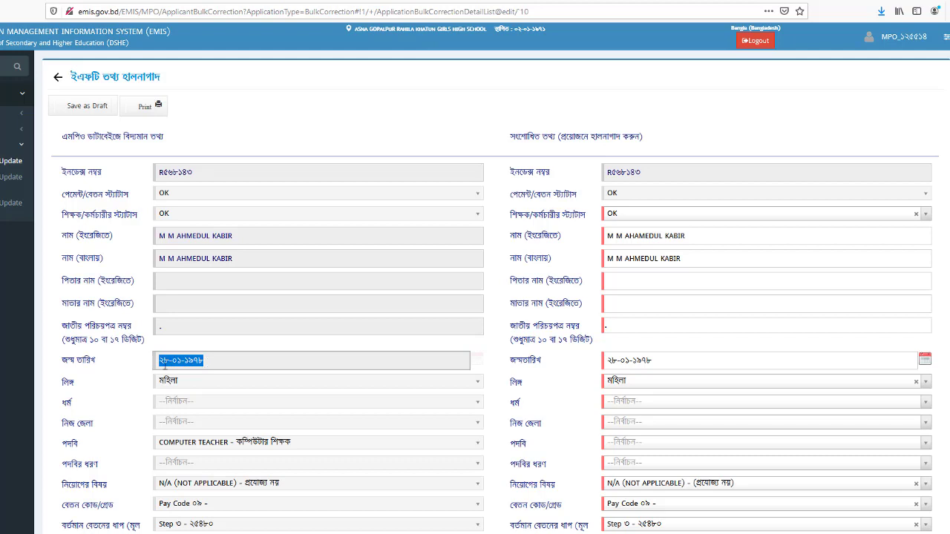
pyautogui.click(211, 369)
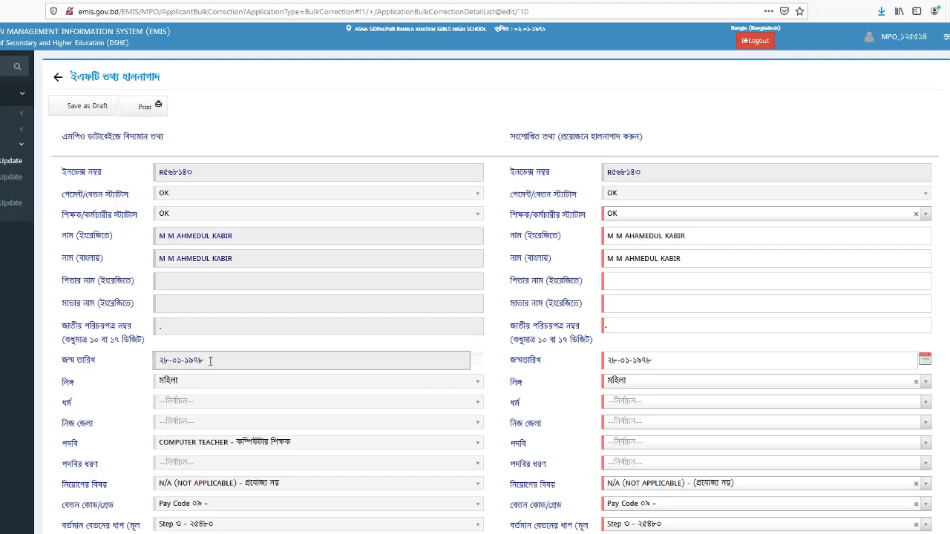
pyautogui.moveTo(211, 362); pyautogui.dragTo(158, 361)
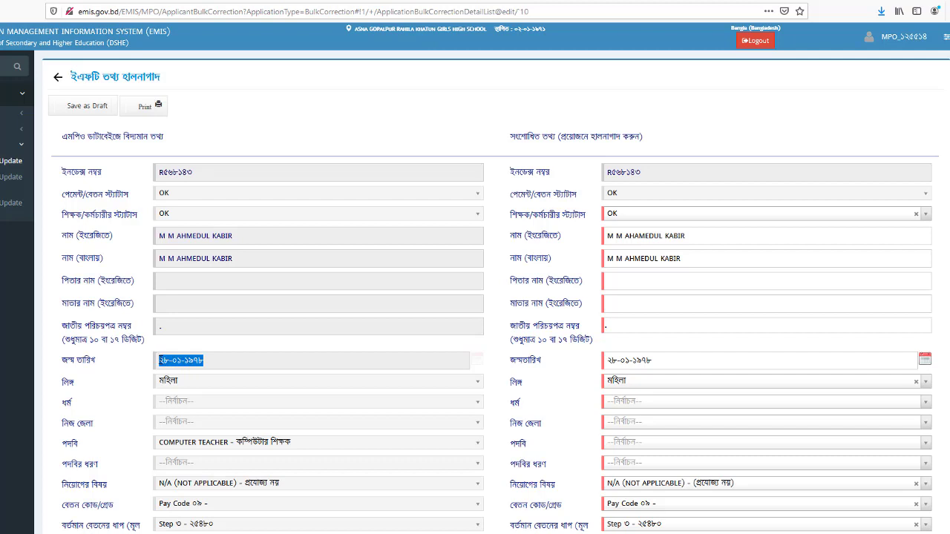
pyautogui.moveTo(664, 364); pyautogui.dragTo(613, 362)
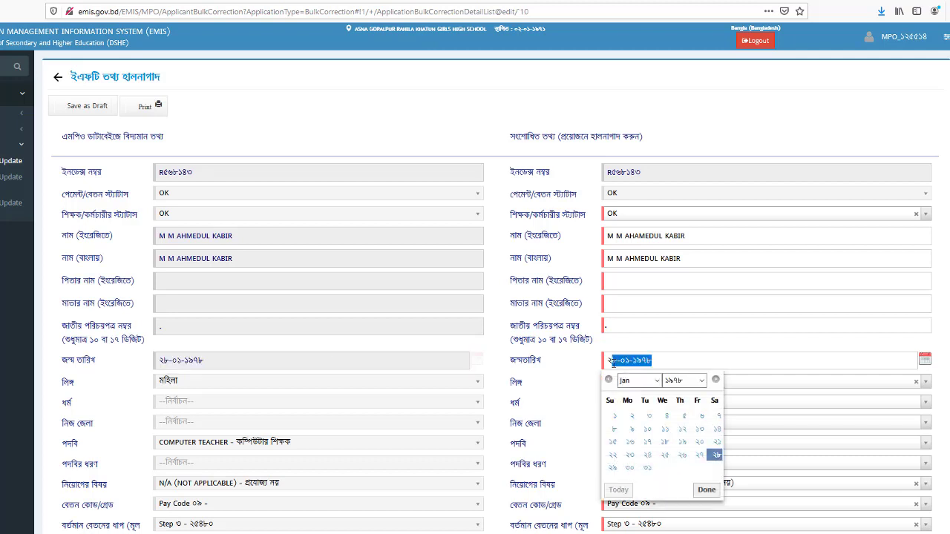
pyautogui.click(677, 361)
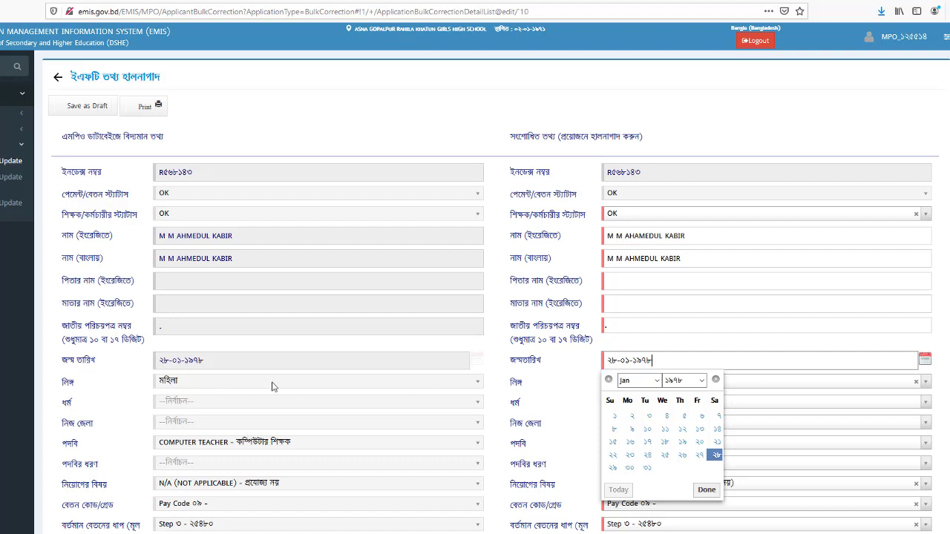
pyautogui.press('Escape')
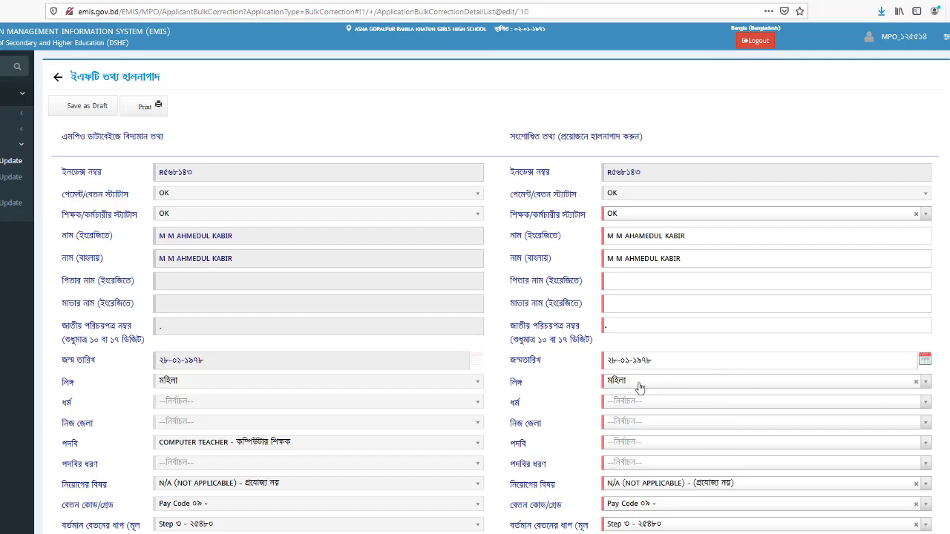
# Step: View the available designation (পদবি) options in the corrected-data column without choosing one
pyautogui.scroll(-2, 201, 449)
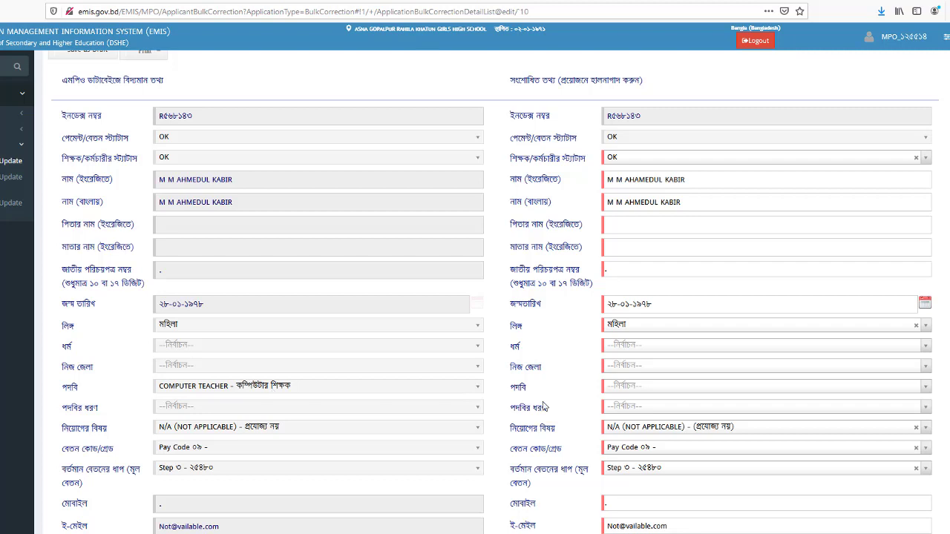
pyautogui.click(659, 393)
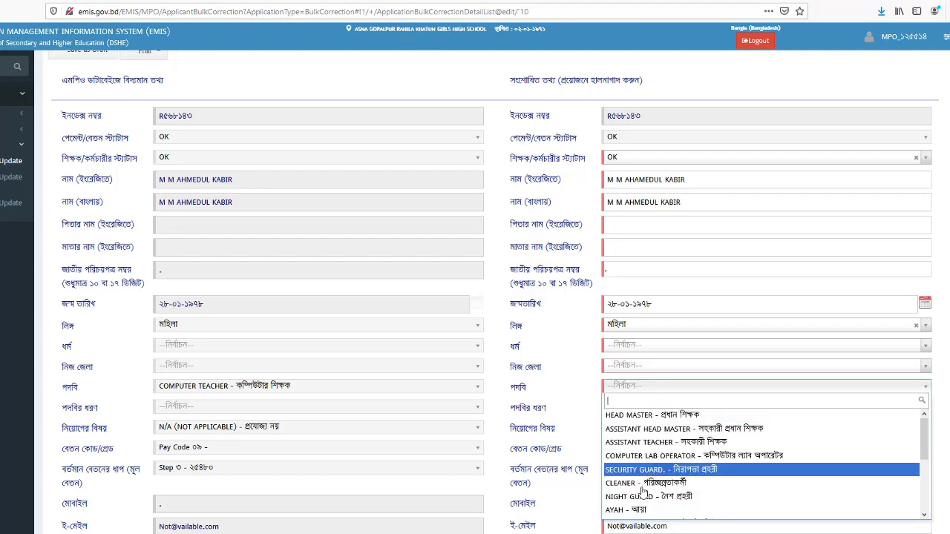
pyautogui.click(197, 412)
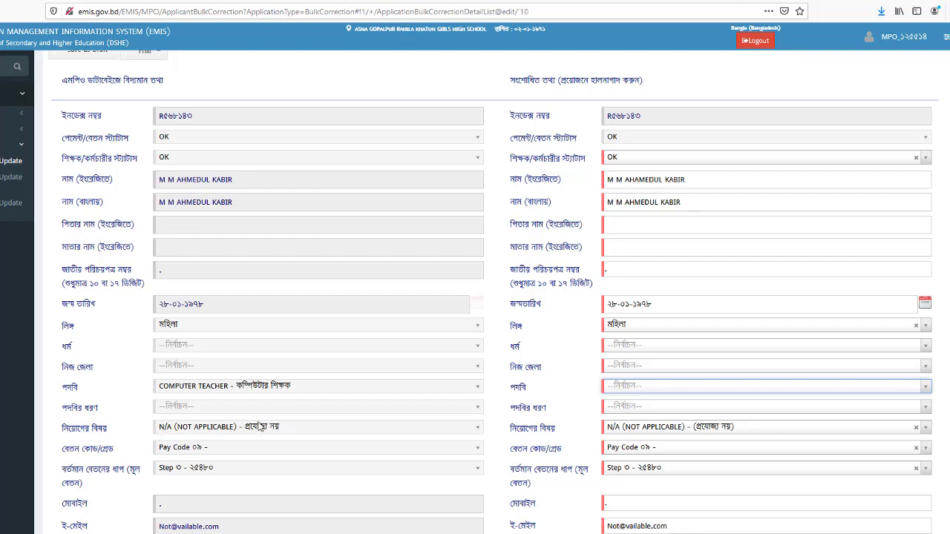
# Step: Browse the appointment subject (নিয়োগের বিষয়) options in the corrected-data column, leaving the selection as it is
pyautogui.click(729, 434)
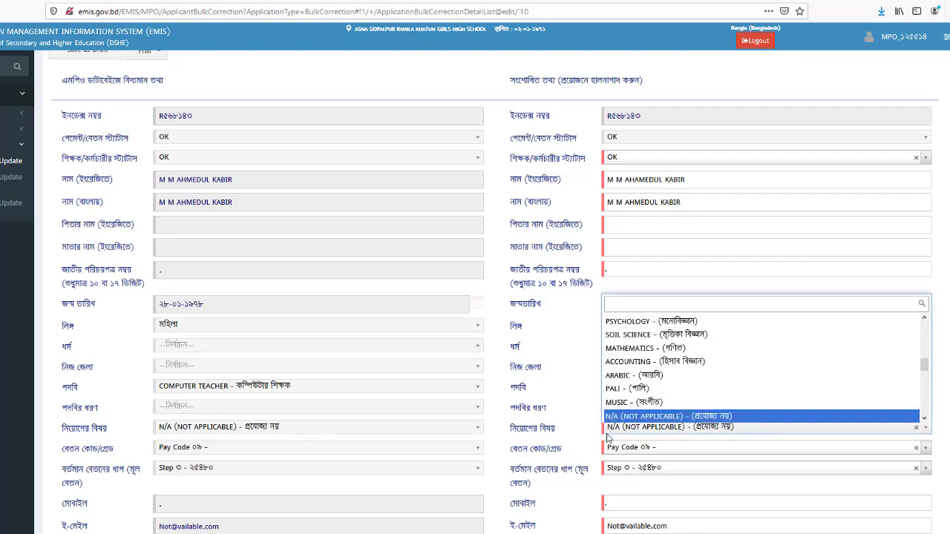
pyautogui.click(286, 431)
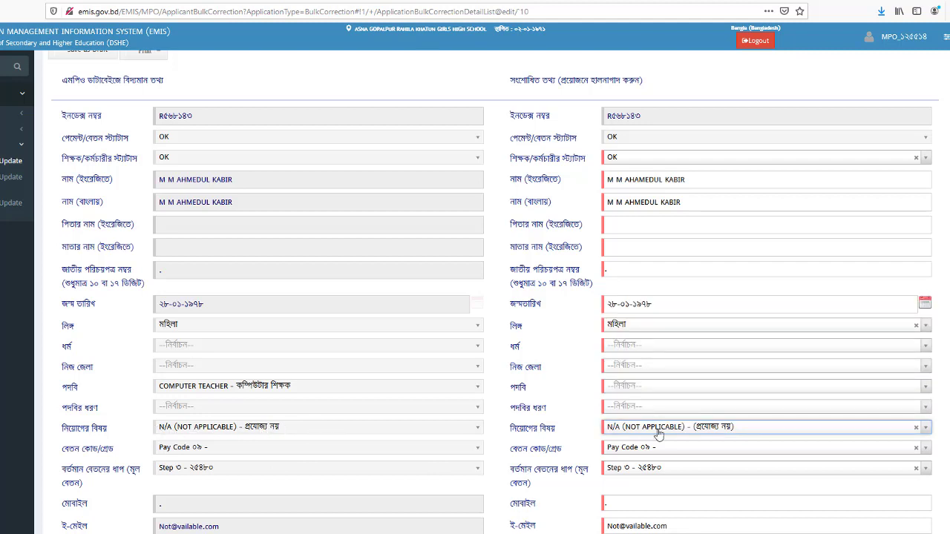
pyautogui.click(765, 432)
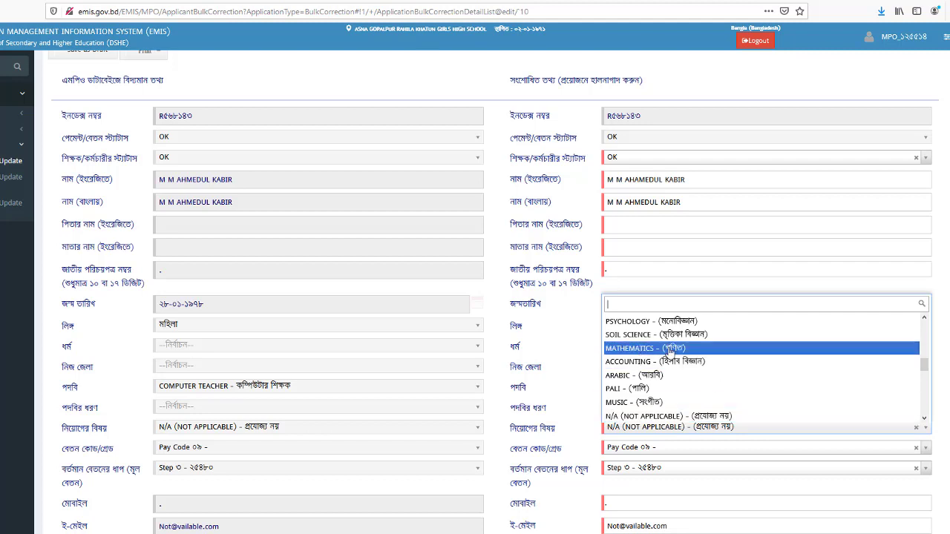
pyautogui.scroll(-3, 675, 363)
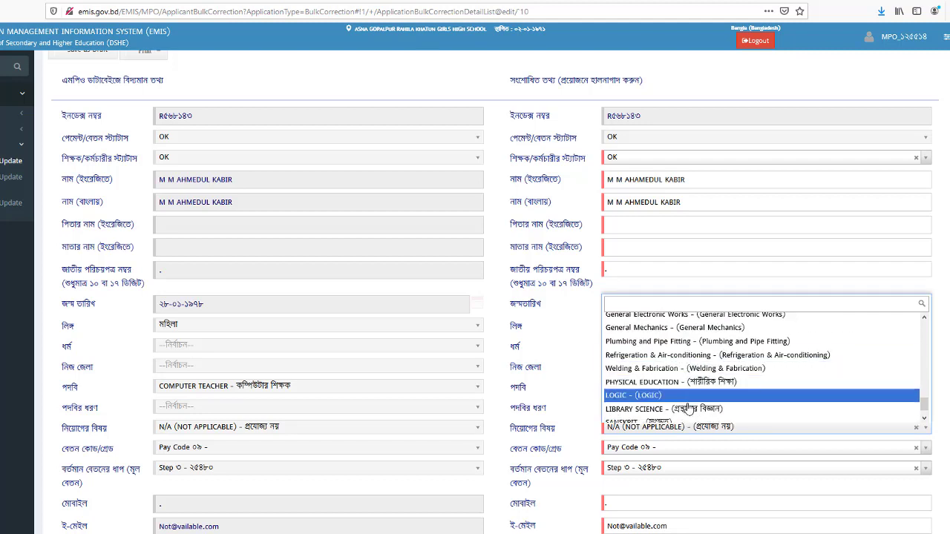
pyautogui.scroll(-1, 697, 390)
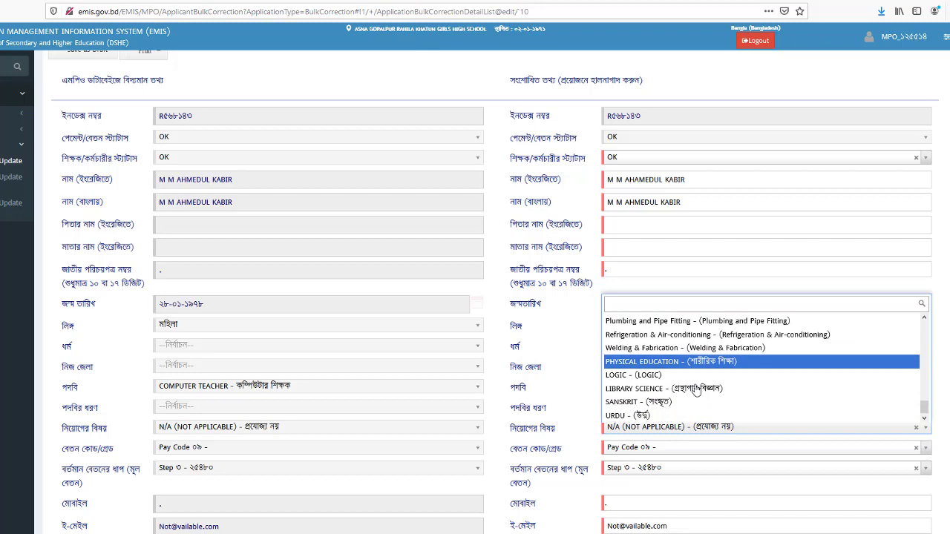
pyautogui.scroll(2, 657, 410)
pyautogui.scroll(3, 657, 410)
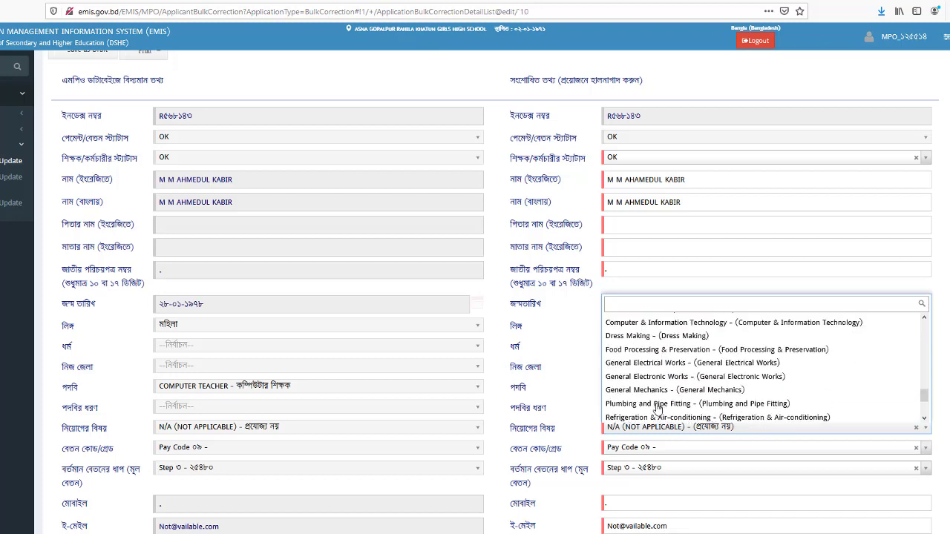
pyautogui.scroll(-2, 691, 386)
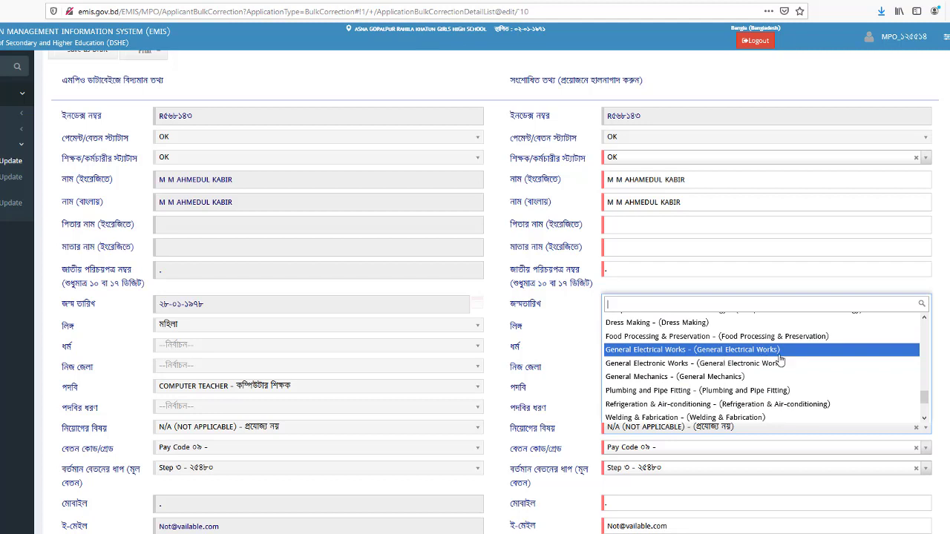
pyautogui.scroll(2, 692, 394)
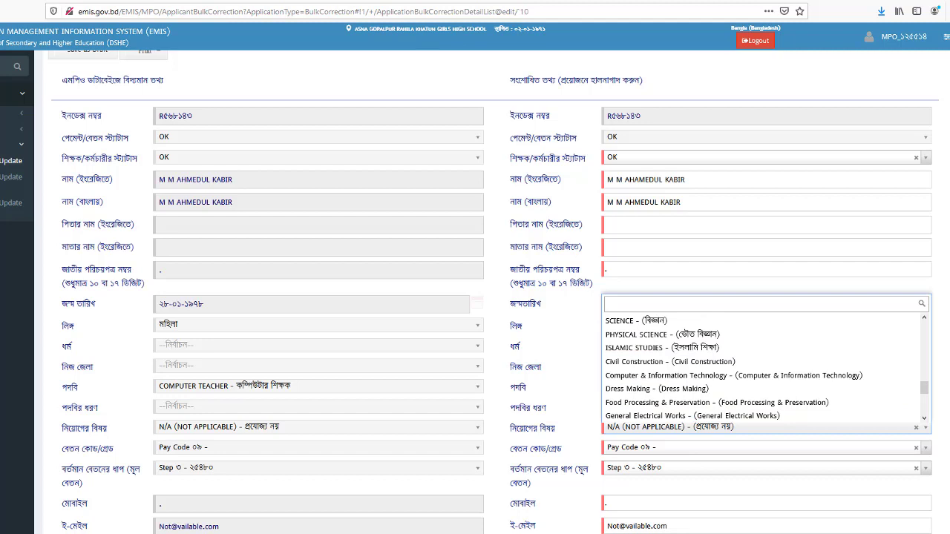
pyautogui.press('Escape')
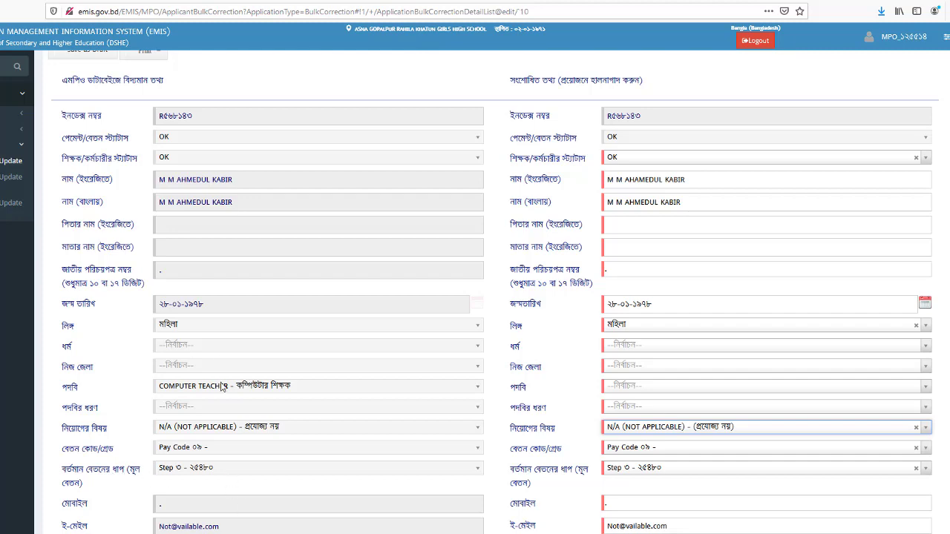
# Step: Review the existing mobile number, first joining date at an MPO institution, and the joining and MPO enlistment dates for the current post
pyautogui.scroll(-1, 230, 478)
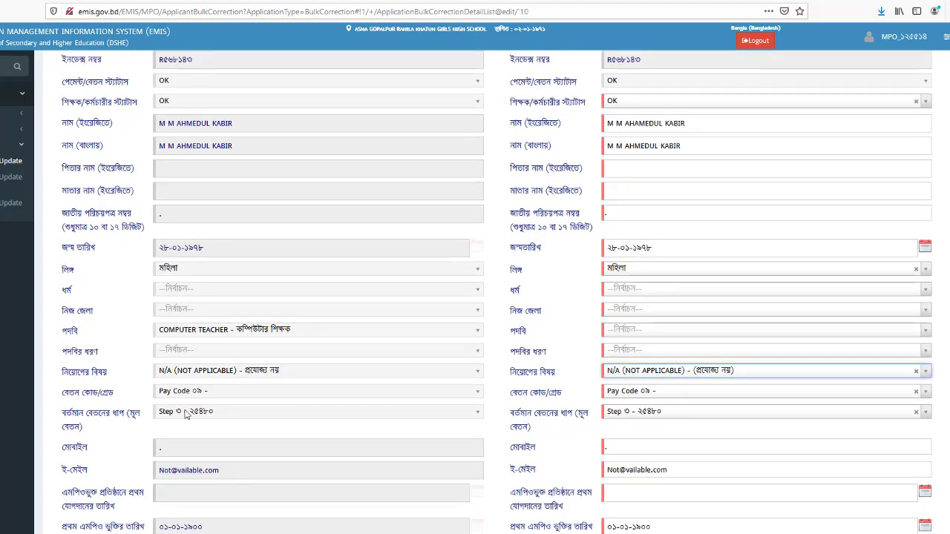
pyautogui.click(200, 447)
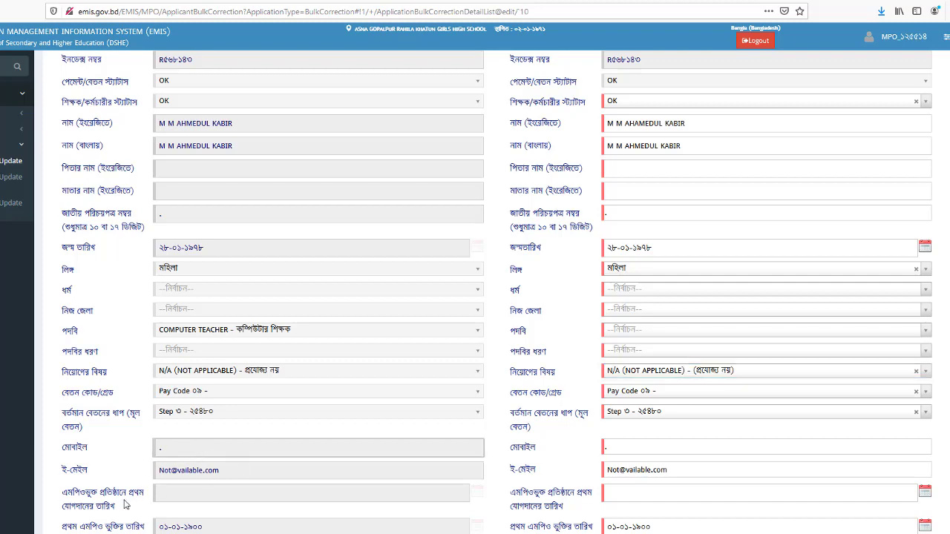
pyautogui.scroll(-1, 124, 505)
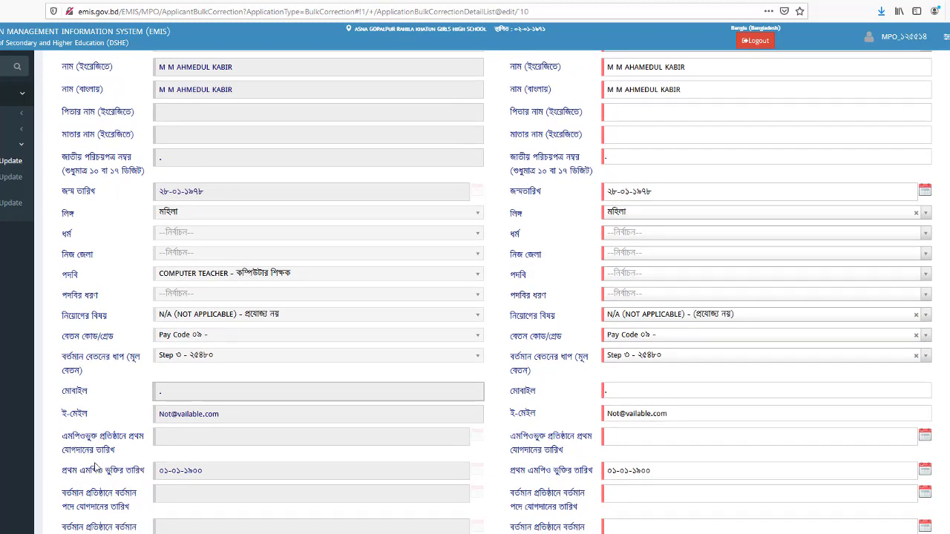
pyautogui.click(227, 442)
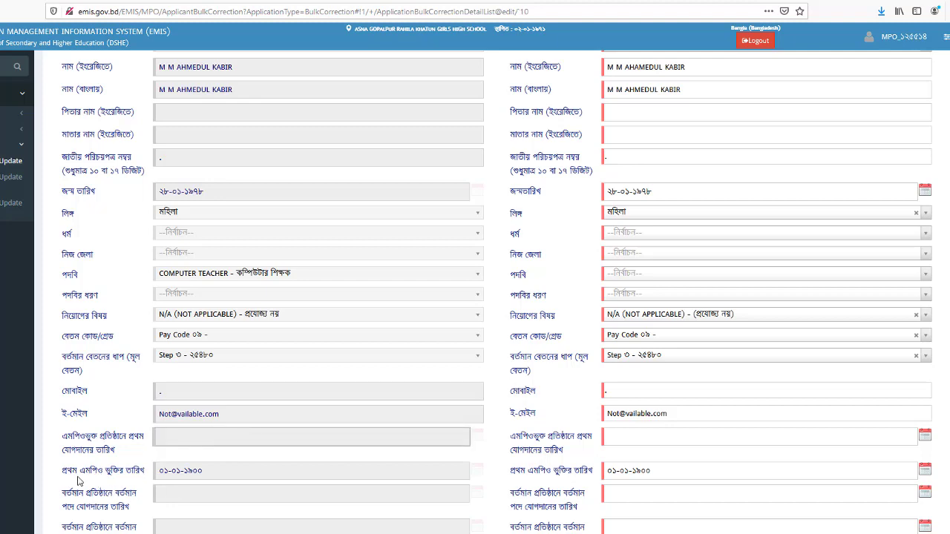
pyautogui.scroll(-1, 199, 472)
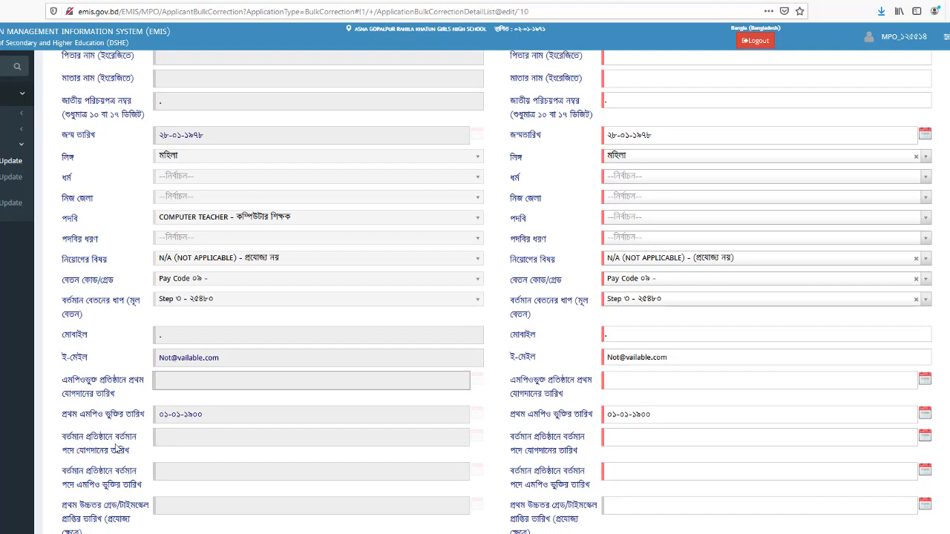
pyautogui.click(188, 441)
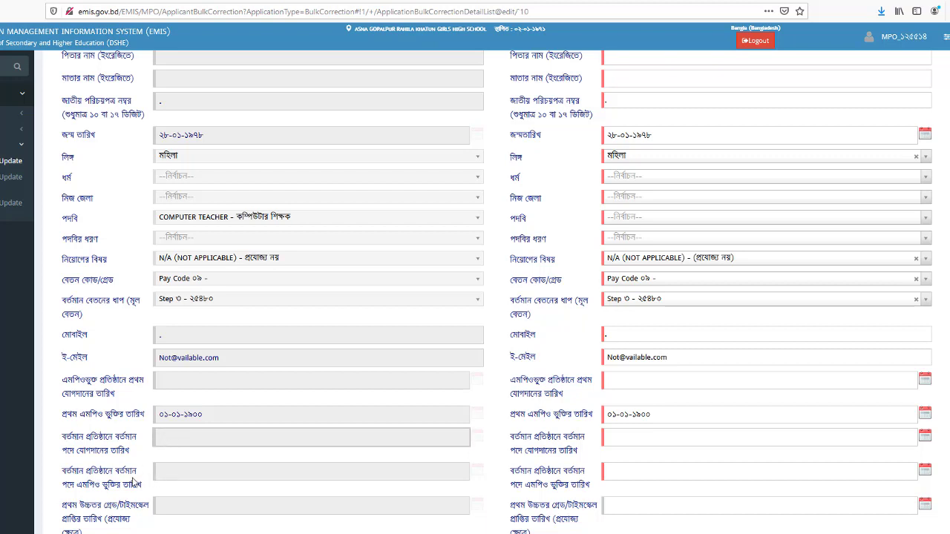
pyautogui.click(193, 473)
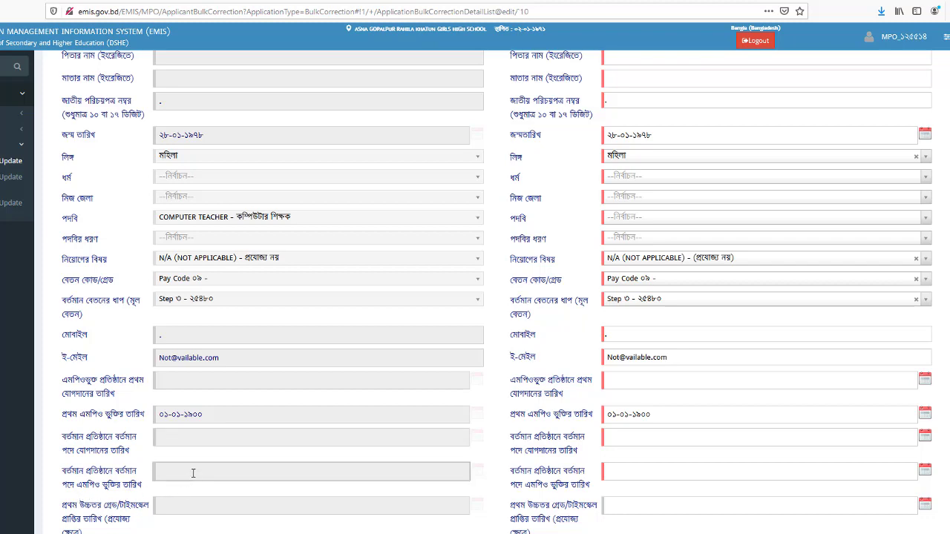
# Step: Review the existing higher grade/time scale dates, the assistant professor scale date for colleges and the B.Ed scale date for schools
pyautogui.scroll(-1, 193, 472)
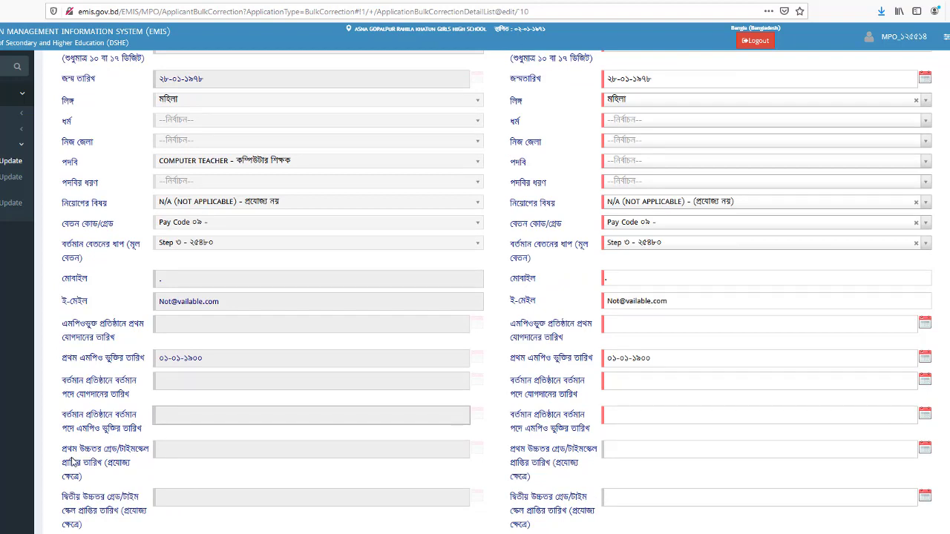
pyautogui.click(176, 450)
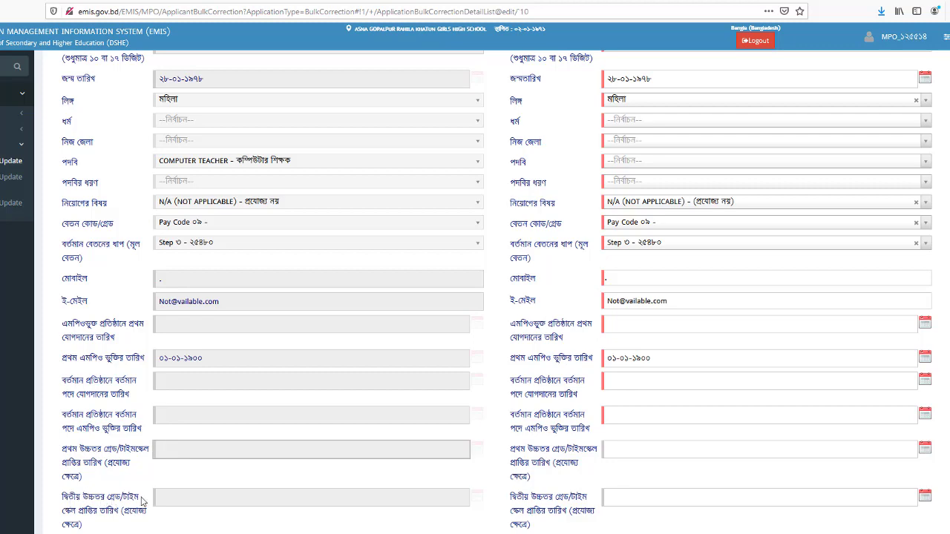
pyautogui.scroll(-1, 166, 500)
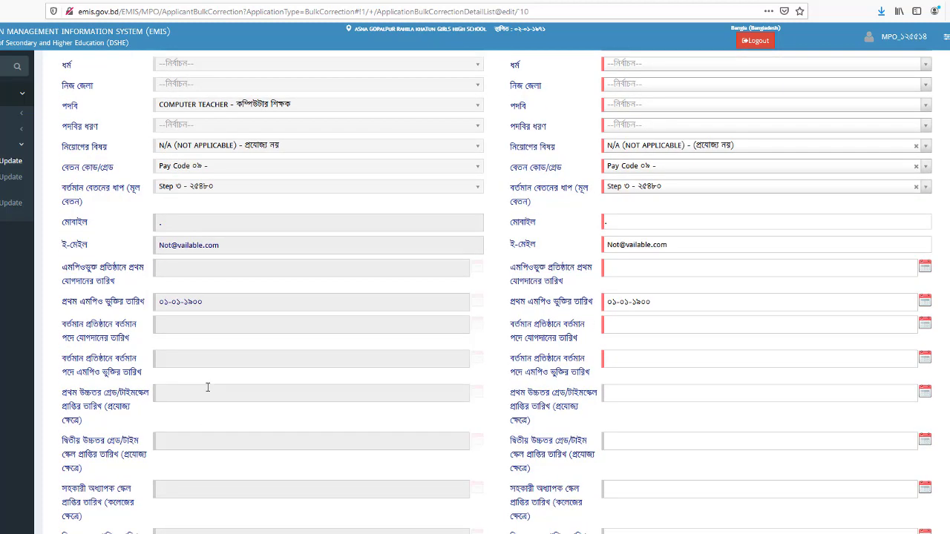
pyautogui.scroll(-1, 193, 462)
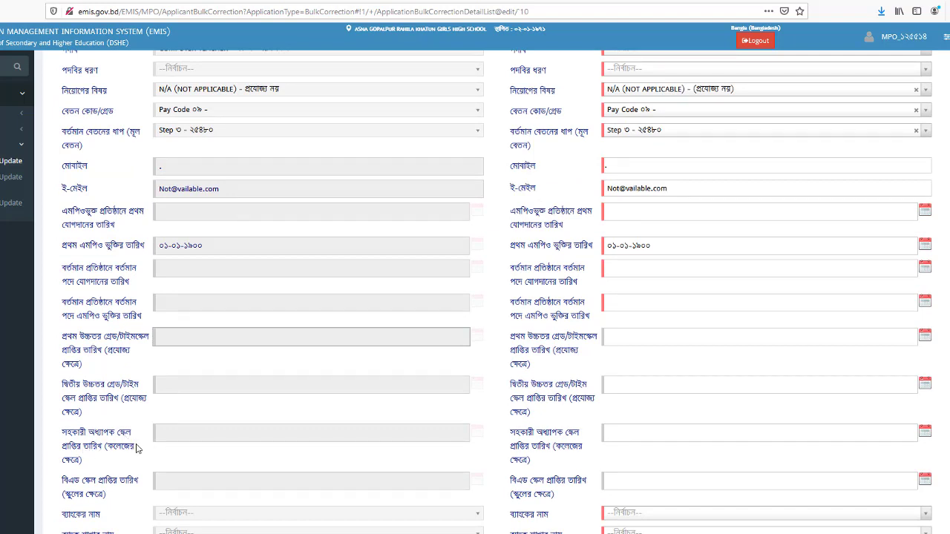
pyautogui.click(172, 435)
pyautogui.scroll(-1, 171, 435)
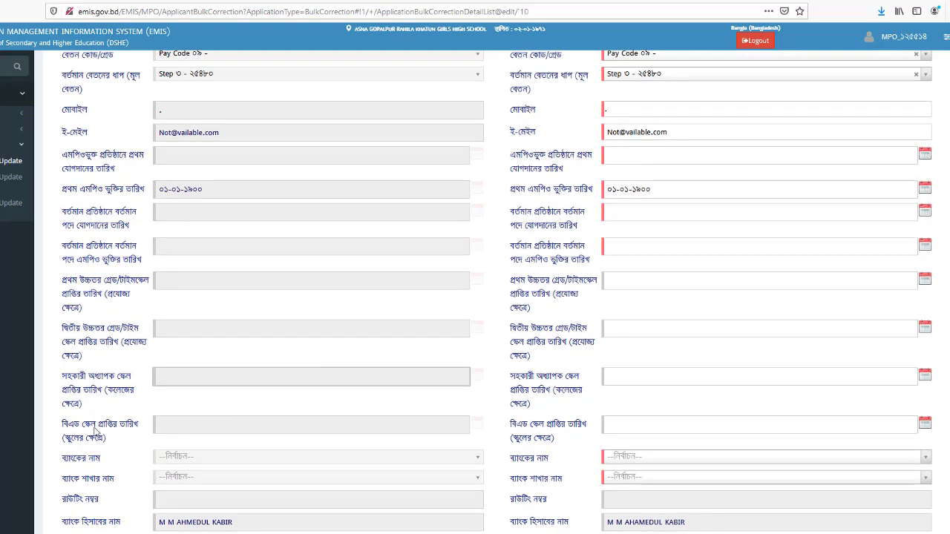
pyautogui.click(190, 424)
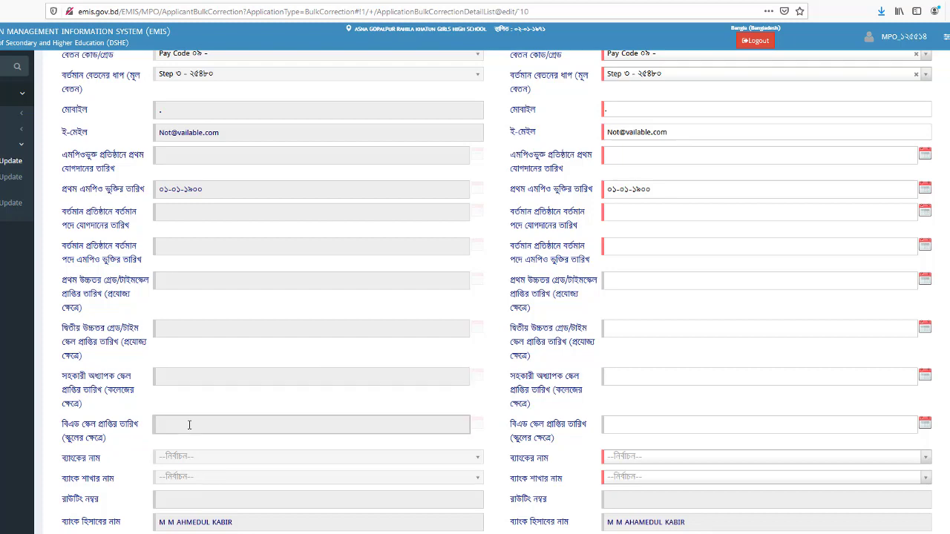
# Step: Check the existing routing number and compare the bank account name (ব্যাংক হিসাবের নাম) in the existing and corrected-data columns
pyautogui.scroll(-1, 187, 428)
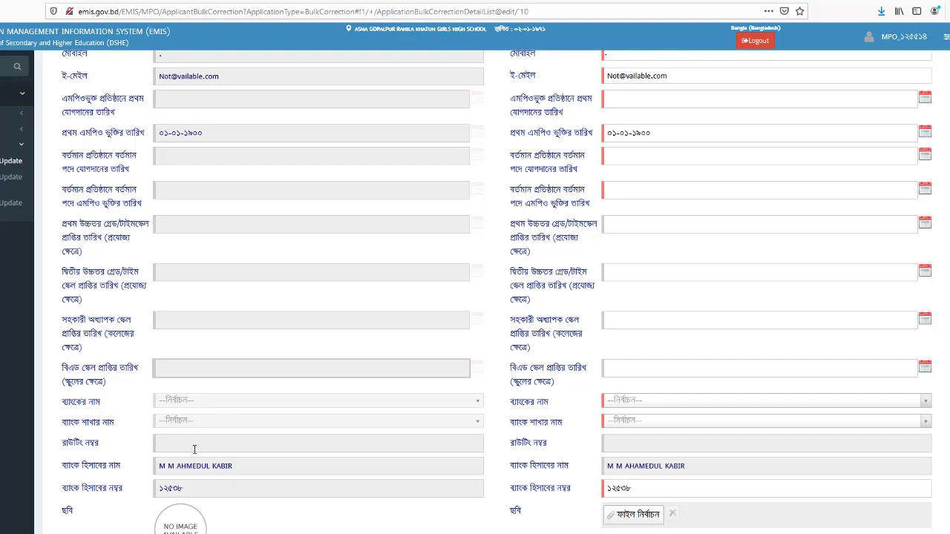
pyautogui.click(194, 449)
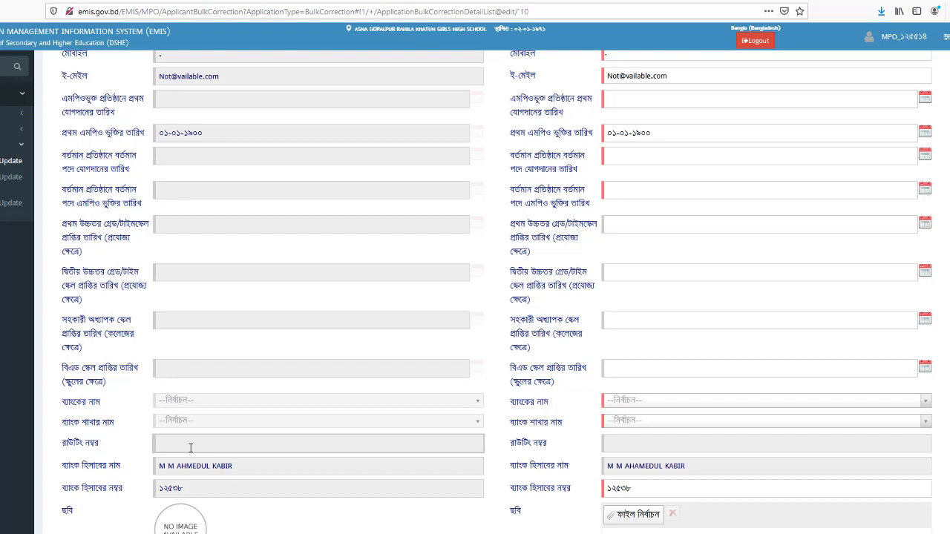
pyautogui.click(239, 467)
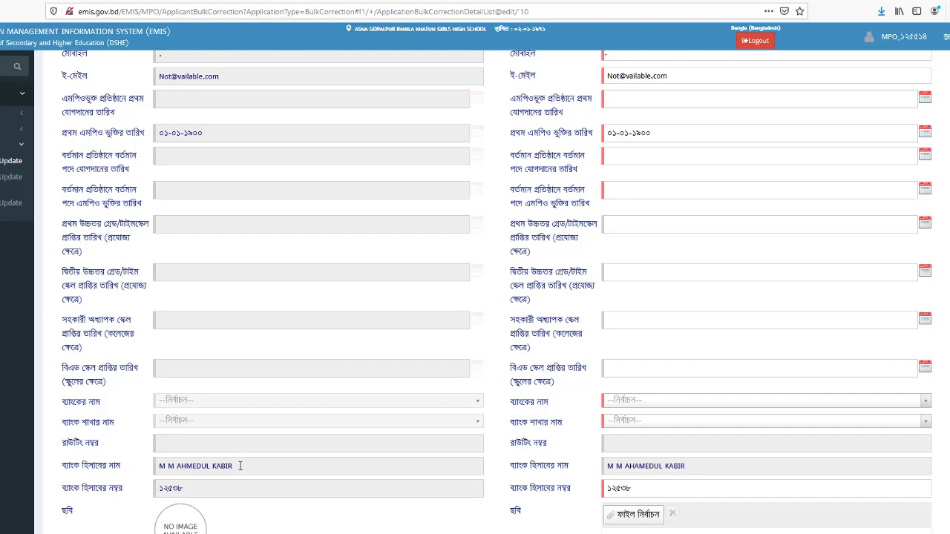
pyautogui.moveTo(239, 466); pyautogui.dragTo(159, 475)
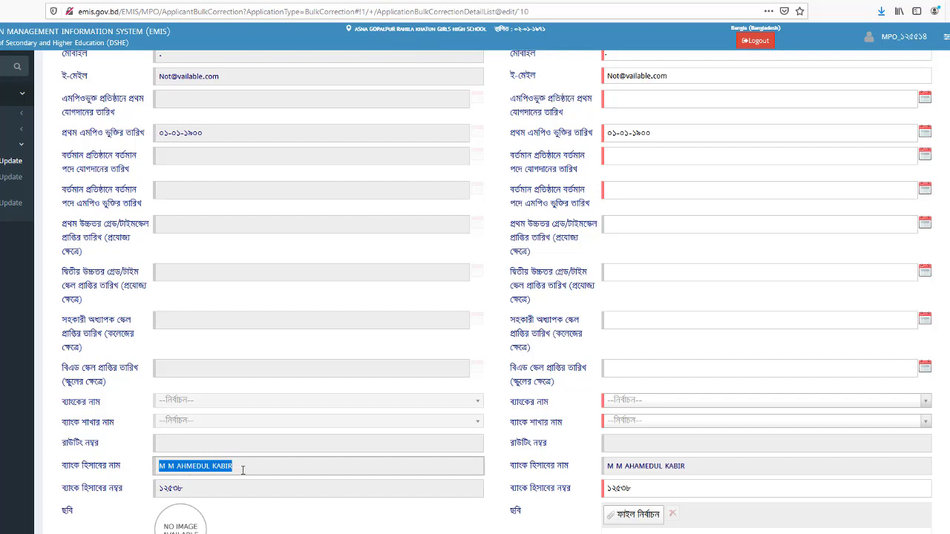
pyautogui.moveTo(234, 467)
pyautogui.mouseDown()
pyautogui.moveTo(148, 471)
pyautogui.moveTo(248, 465)
pyautogui.mouseUp()
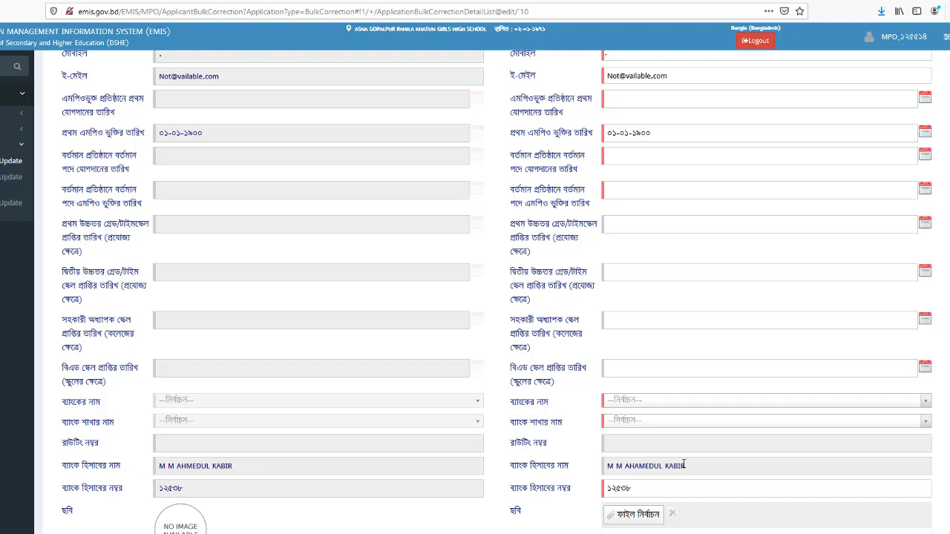
pyautogui.moveTo(684, 464)
pyautogui.mouseDown()
pyautogui.moveTo(572, 471)
pyautogui.moveTo(698, 472)
pyautogui.mouseUp()
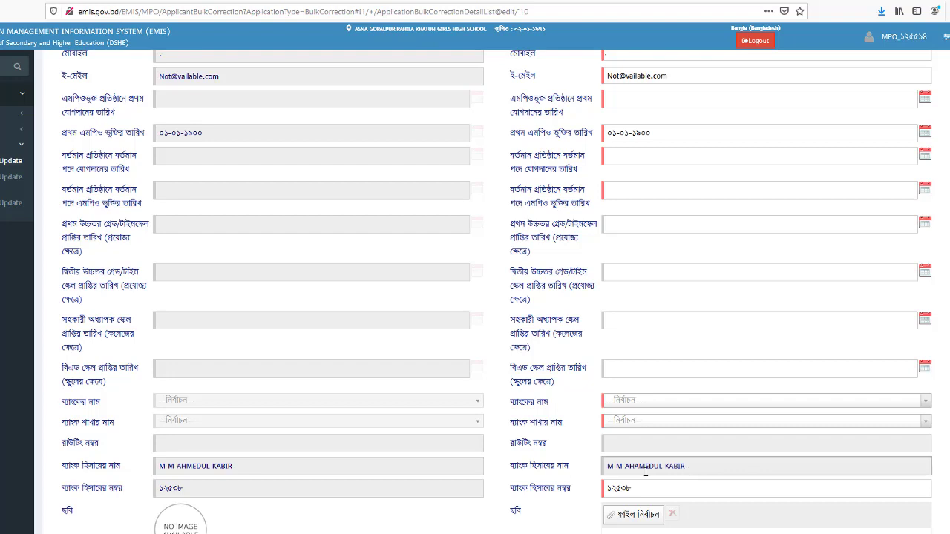
pyautogui.moveTo(612, 470); pyautogui.dragTo(720, 469)
pyautogui.click(720, 469)
# Step: Compare the index number (ইনডেক্স নম্বর) in the existing and corrected-data columns
pyautogui.scroll(10, 689, 475)
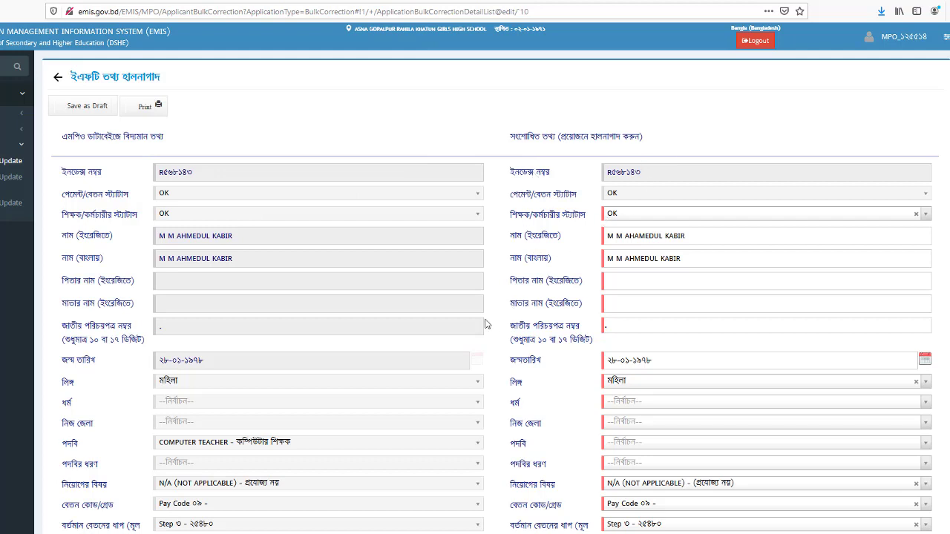
pyautogui.moveTo(225, 173); pyautogui.dragTo(137, 186)
pyautogui.click(197, 173)
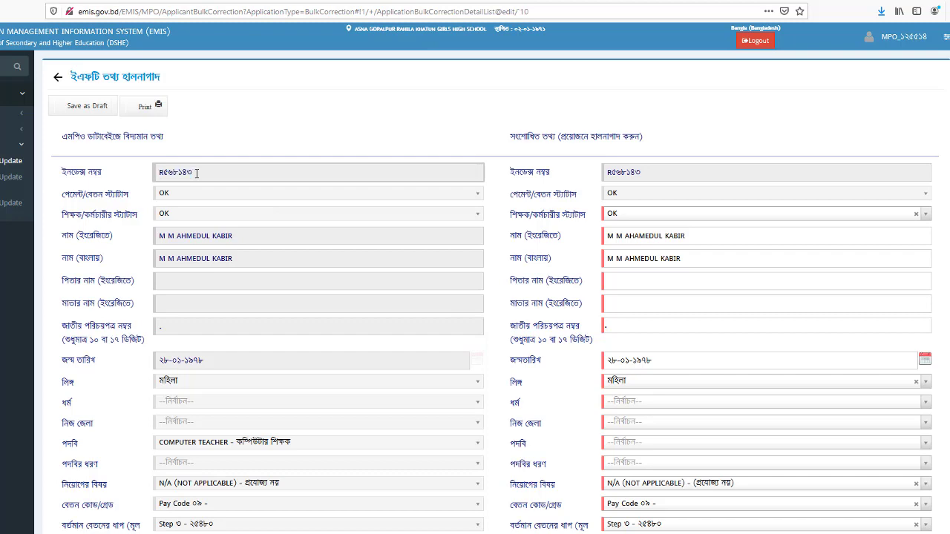
pyautogui.click(666, 175)
# Step: Look over the form down to the photo and declaration, and recheck the index number in both columns
pyautogui.scroll(-10, 559, 300)
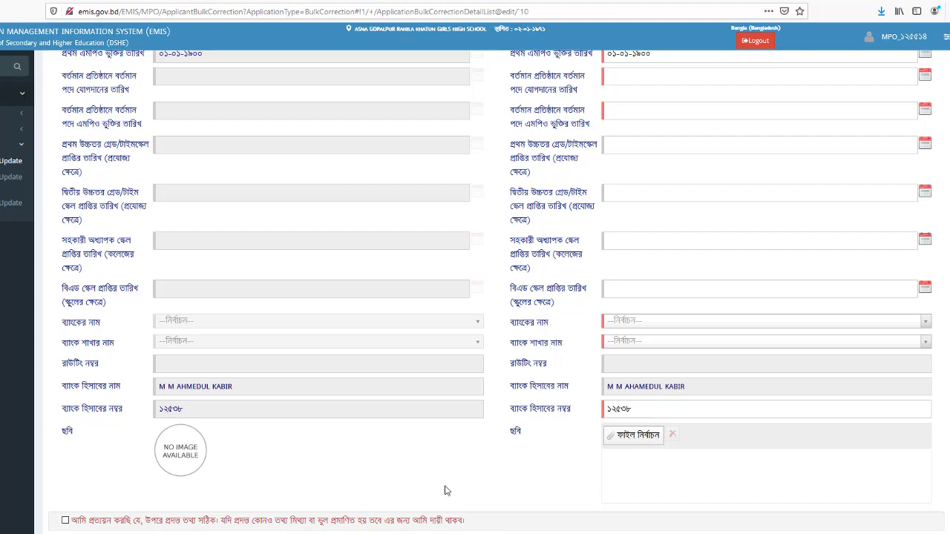
pyautogui.scroll(5, 430, 472)
pyautogui.scroll(8, 430, 471)
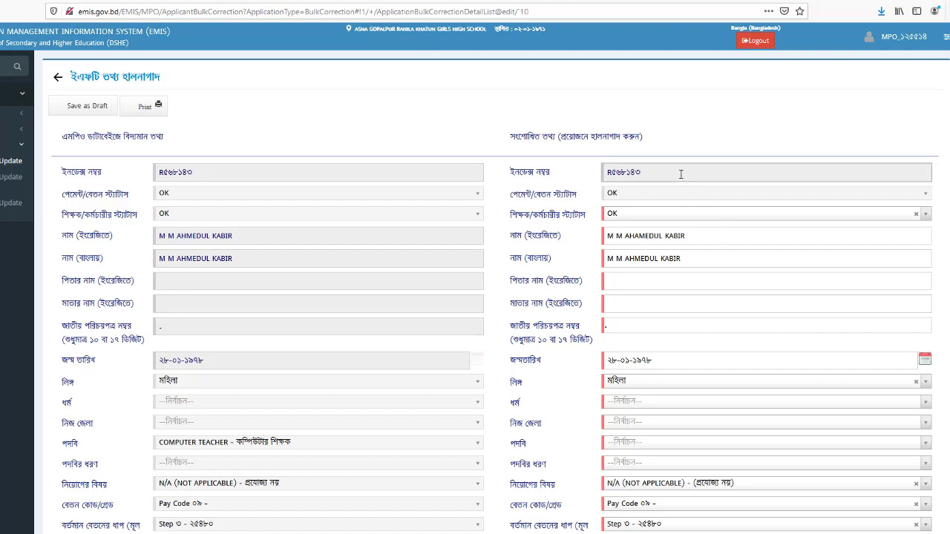
pyautogui.moveTo(681, 173); pyautogui.dragTo(581, 172)
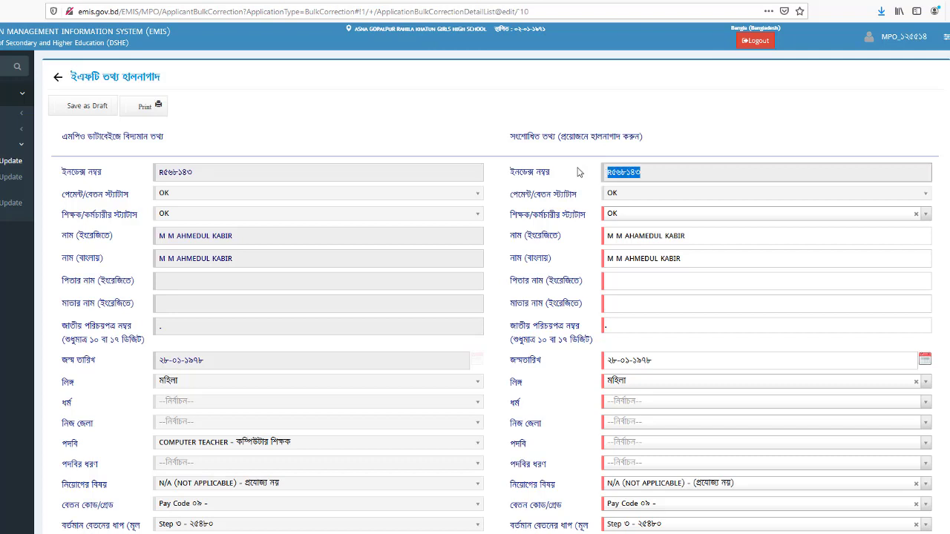
pyautogui.click(404, 170)
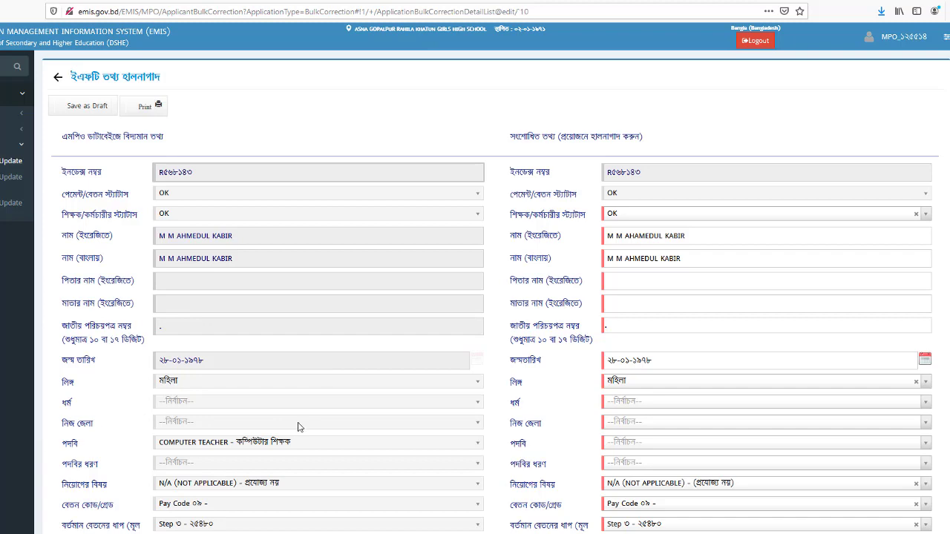
# Step: Recheck the existing first MPO enlistment date and the joining and MPO enlistment dates for the current post
pyautogui.scroll(-1, 297, 426)
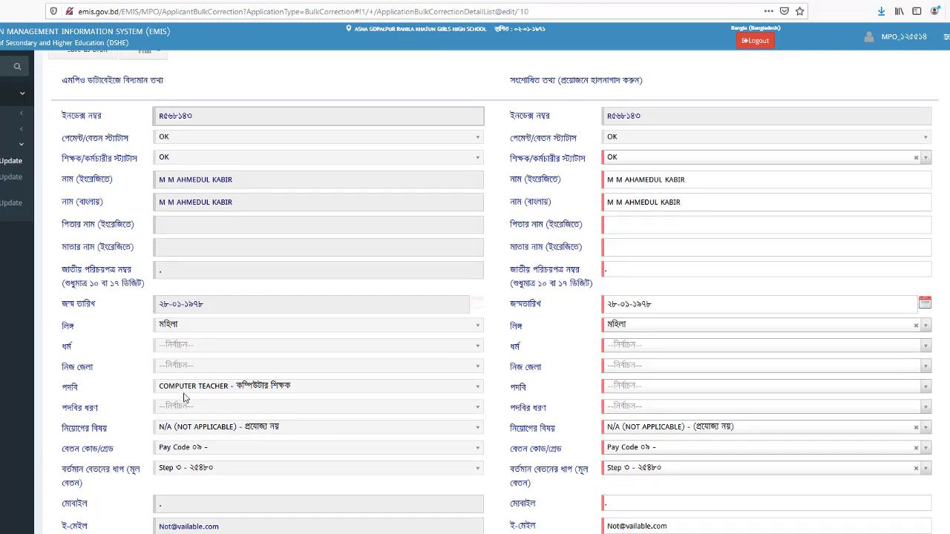
pyautogui.scroll(-2, 420, 391)
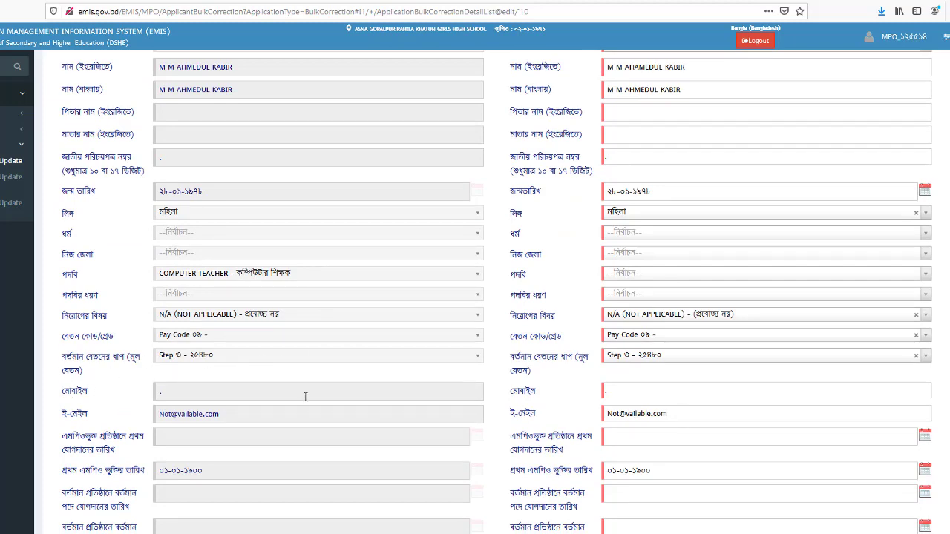
pyautogui.scroll(-1, 221, 418)
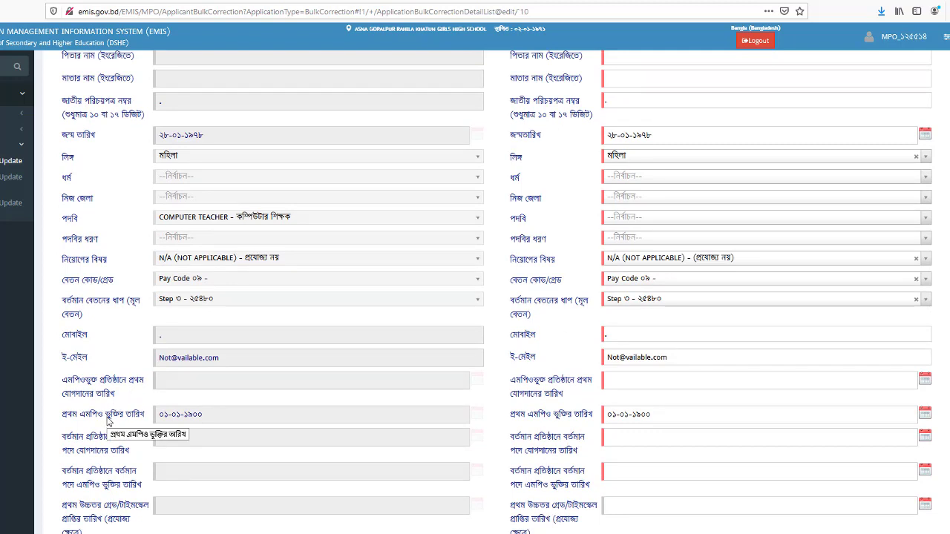
pyautogui.click(231, 416)
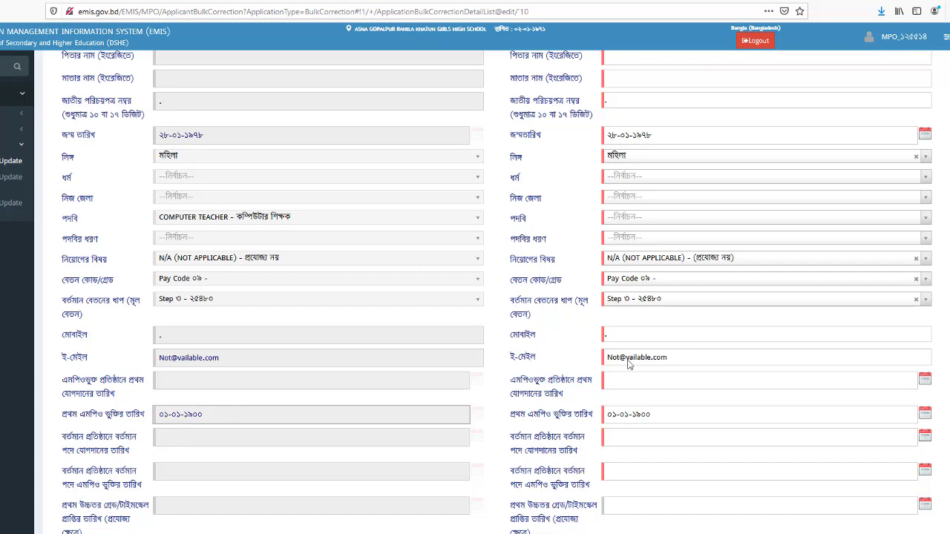
pyautogui.click(193, 442)
pyautogui.scroll(-2, 194, 443)
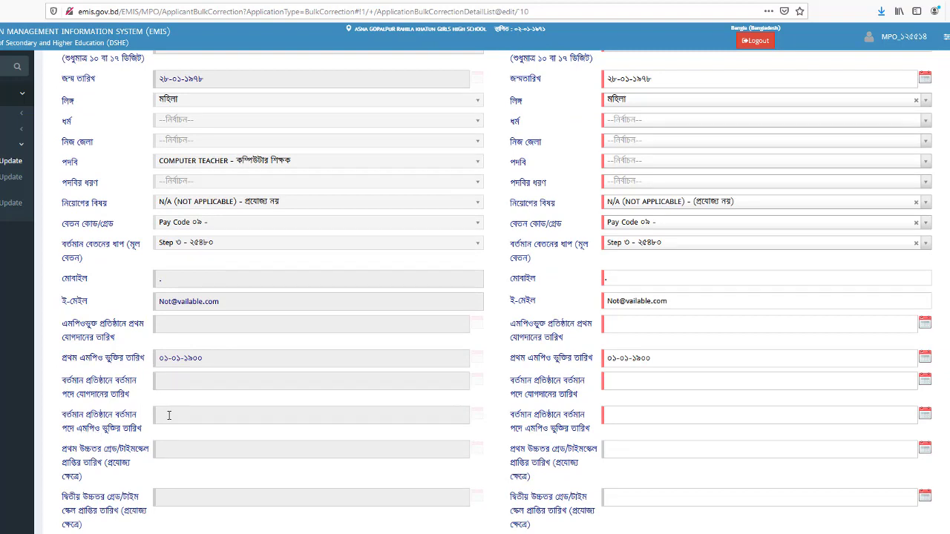
pyautogui.click(231, 415)
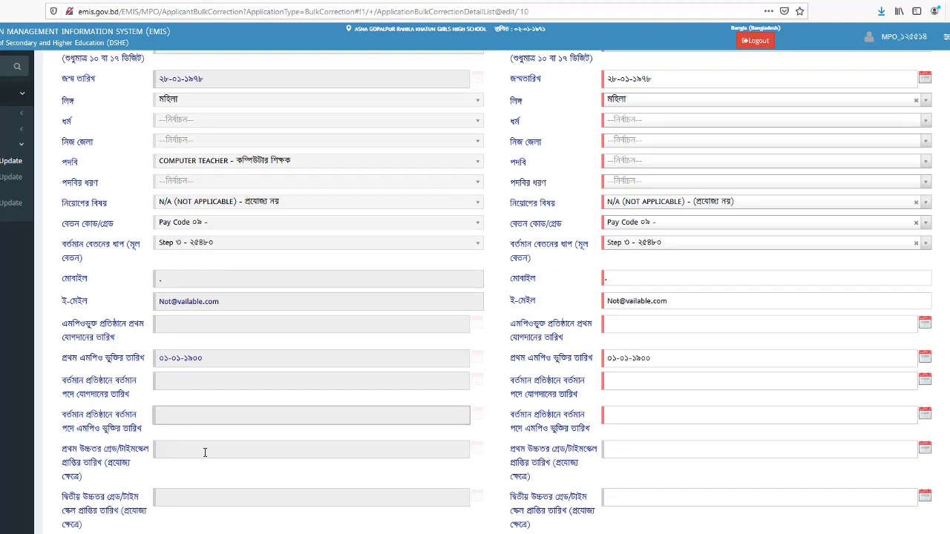
# Step: Recheck the existing second higher grade, assistant professor scale and B.Ed scale dates, down to the bank details
pyautogui.scroll(-1, 205, 452)
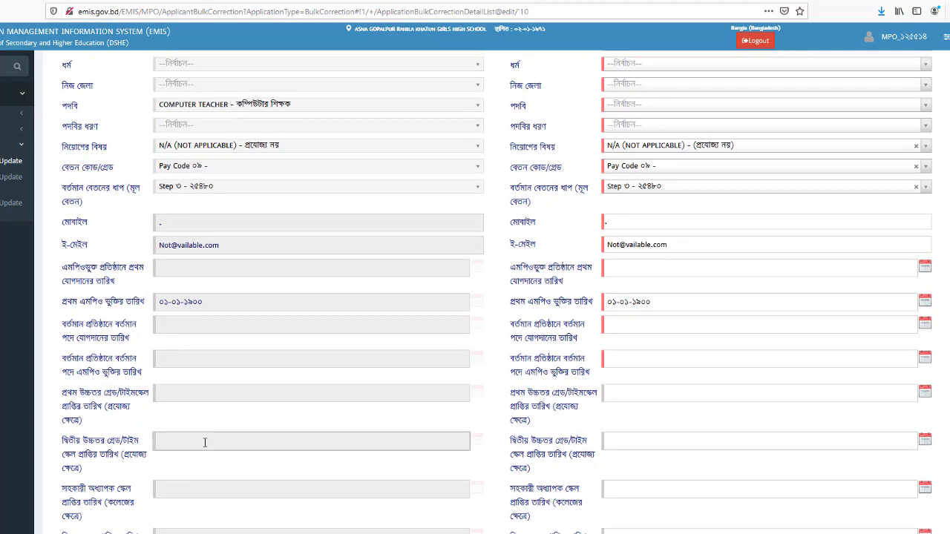
pyautogui.scroll(-1, 204, 443)
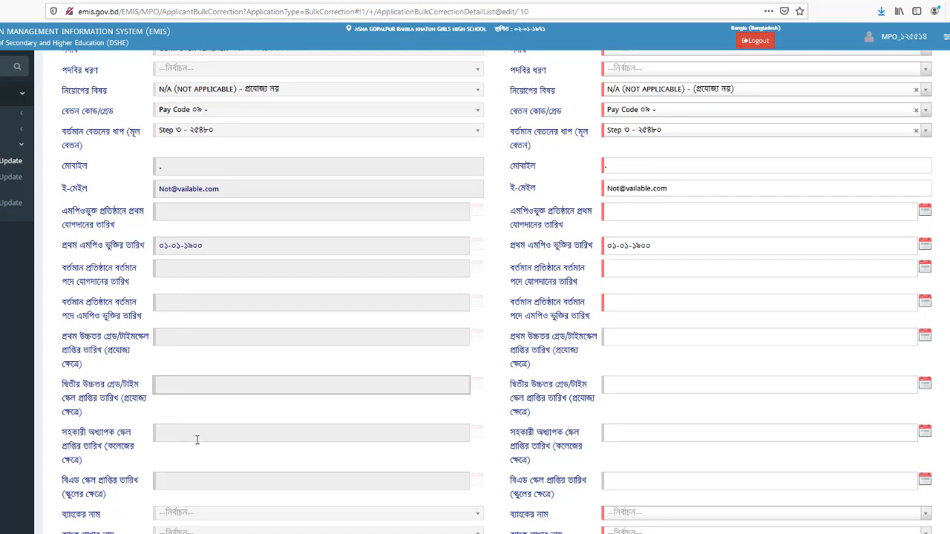
pyautogui.scroll(-2, 198, 440)
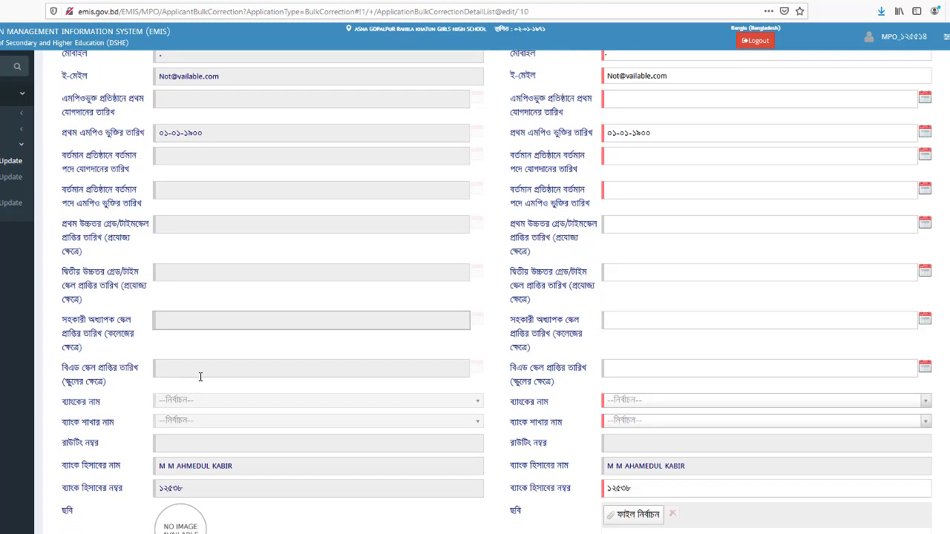
pyautogui.click(202, 372)
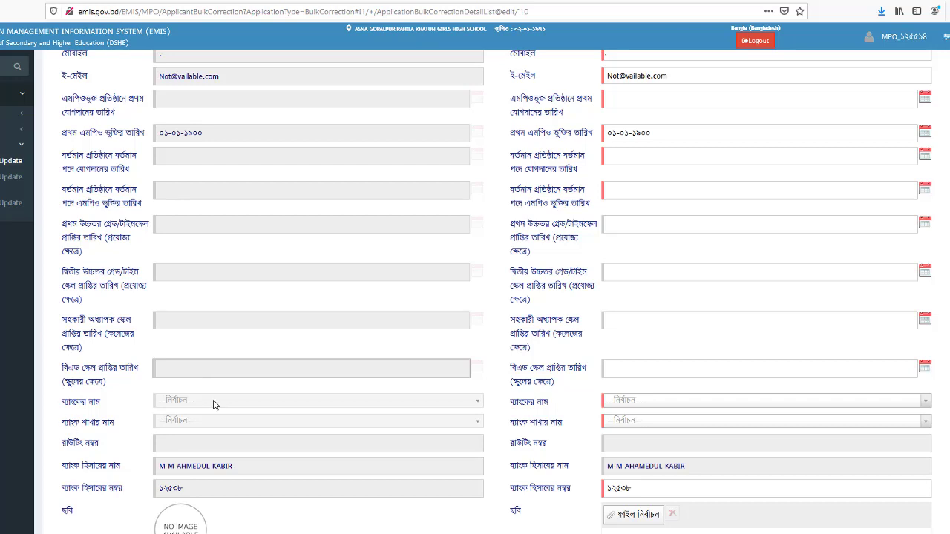
# Step: Check the routing number (রাউটিং নম্বর) and bank account name (ব্যাংক হিসাবের নাম) in the existing-data column
pyautogui.click(186, 441)
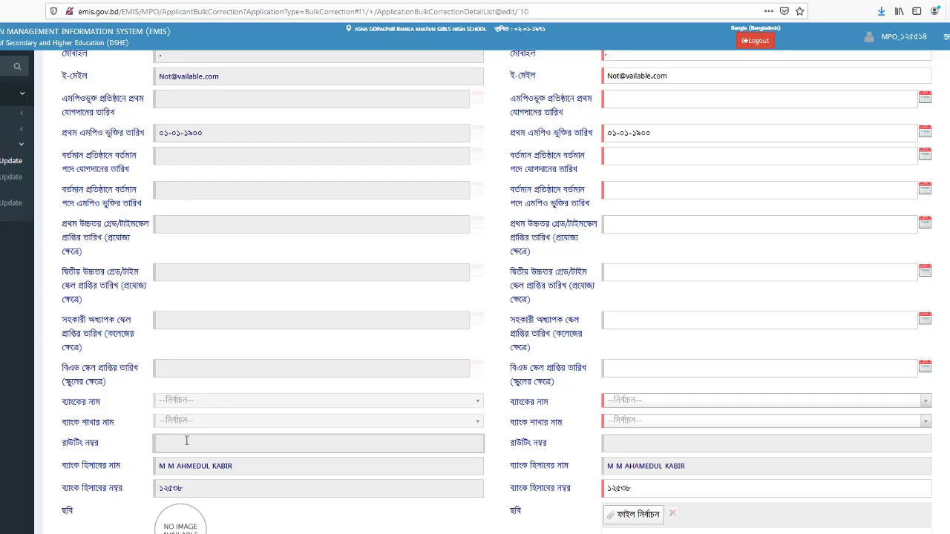
pyautogui.click(253, 465)
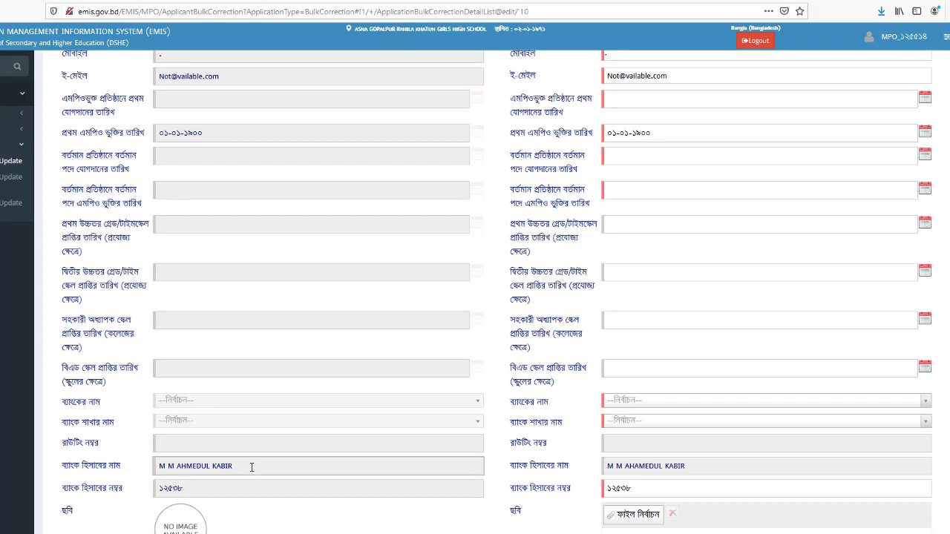
pyautogui.moveTo(252, 467); pyautogui.dragTo(157, 466)
pyautogui.click(271, 464)
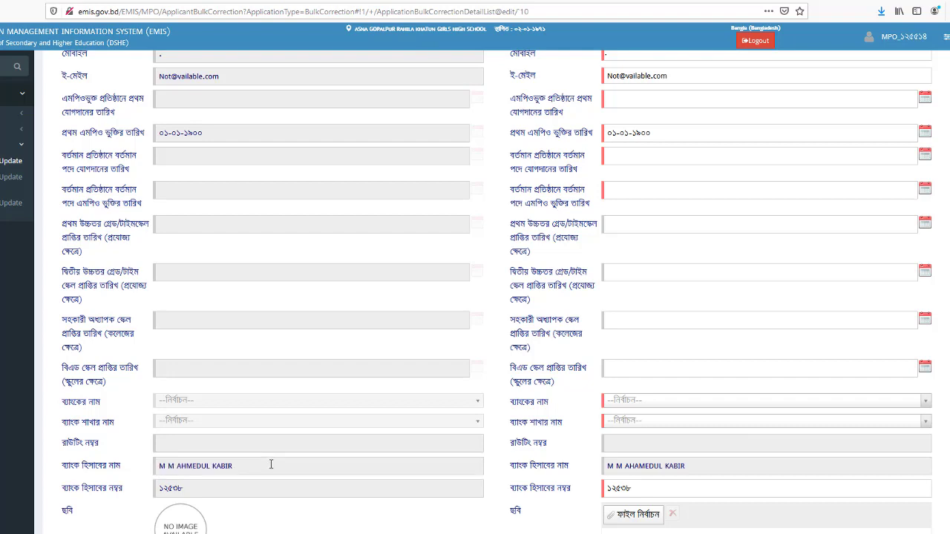
pyautogui.moveTo(248, 470); pyautogui.dragTo(151, 472)
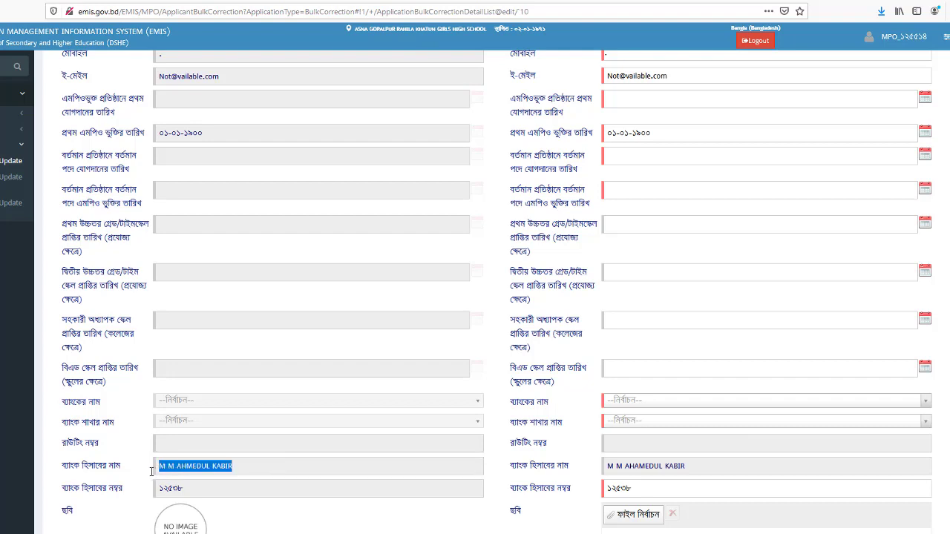
pyautogui.click(273, 472)
pyautogui.moveTo(273, 473); pyautogui.dragTo(159, 461)
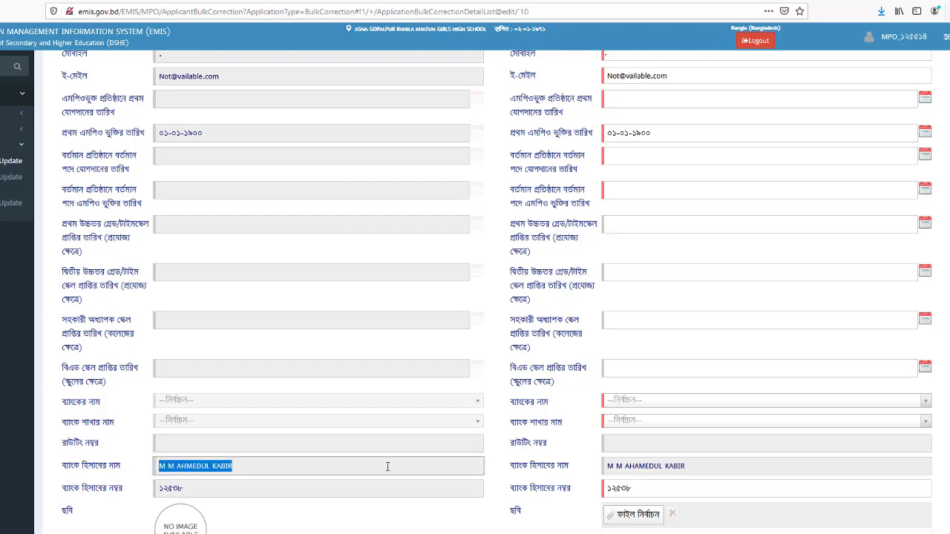
# Step: Check the bank account name in the corrected-data column and compare the bank account number (ব্যাংক হিসাবের নম্বর) in both columns
pyautogui.moveTo(703, 466); pyautogui.dragTo(609, 466)
pyautogui.click(361, 458)
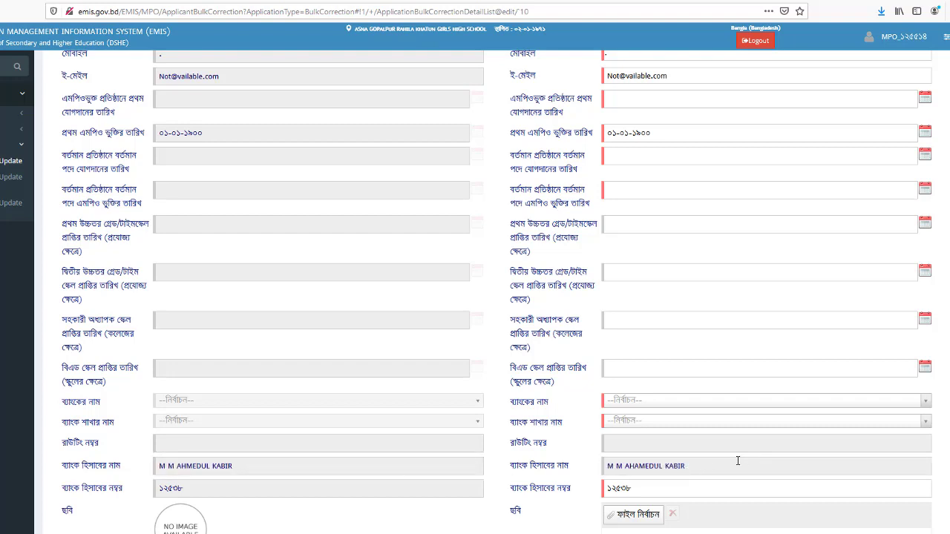
pyautogui.moveTo(709, 466); pyautogui.dragTo(593, 468)
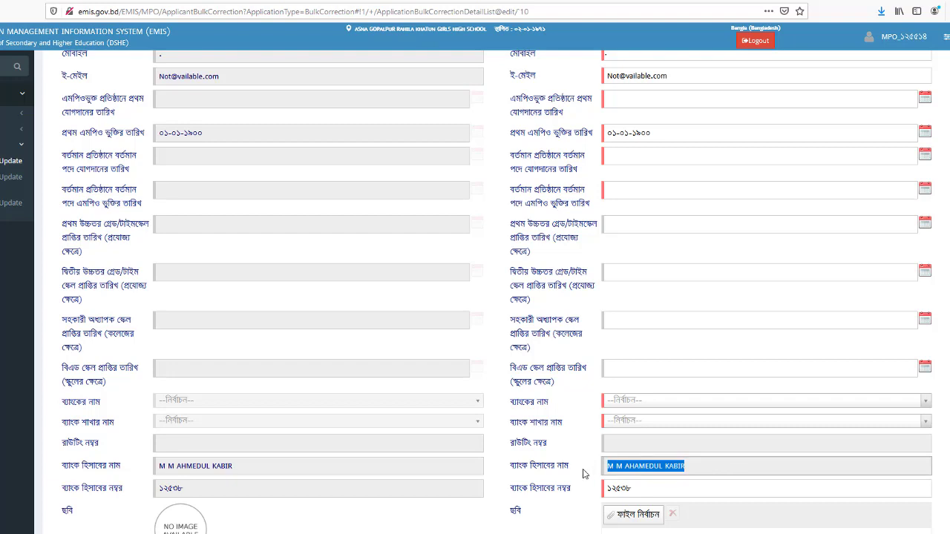
pyautogui.click(230, 492)
pyautogui.click(670, 490)
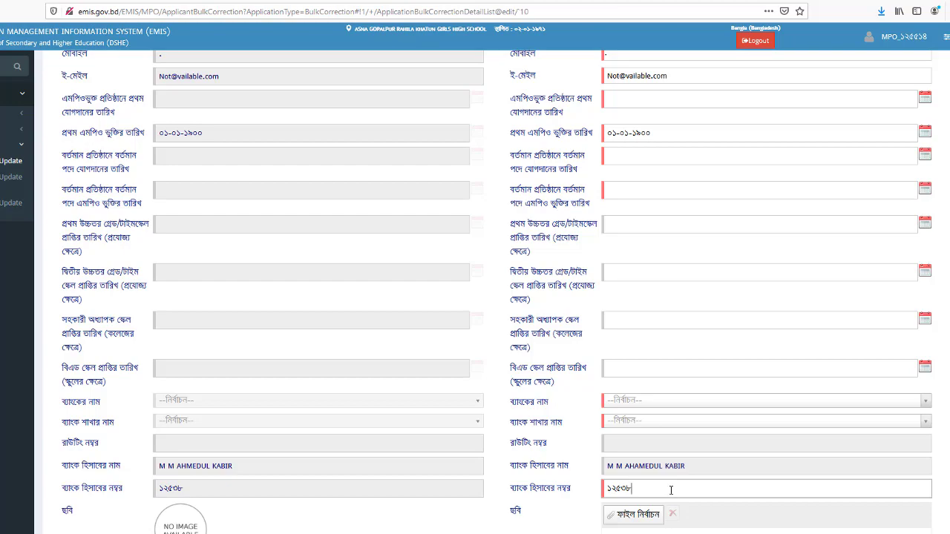
# Step: Return to the personal details and inspect the corrected date of birth (জন্মতারিখ) in its calendar, leaving the date as it is
pyautogui.scroll(10, 671, 490)
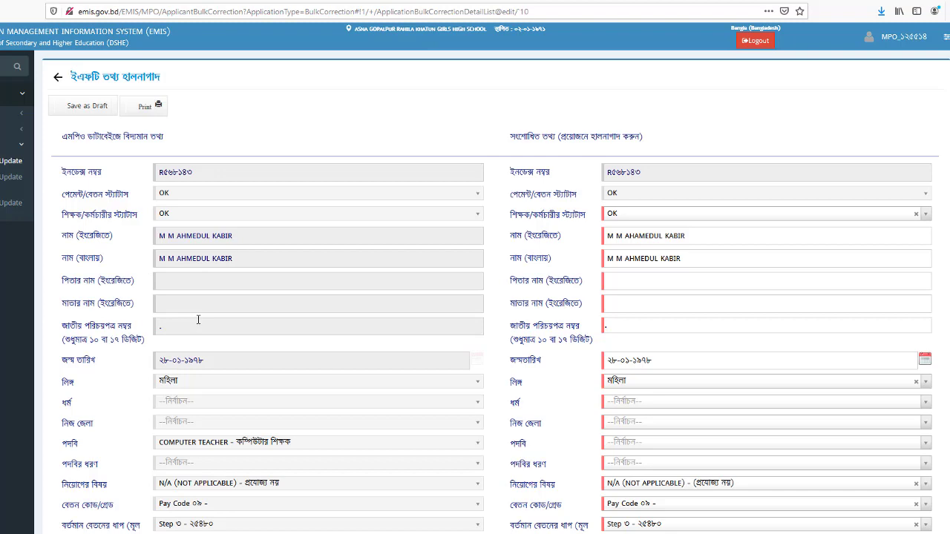
pyautogui.scroll(-1, 198, 320)
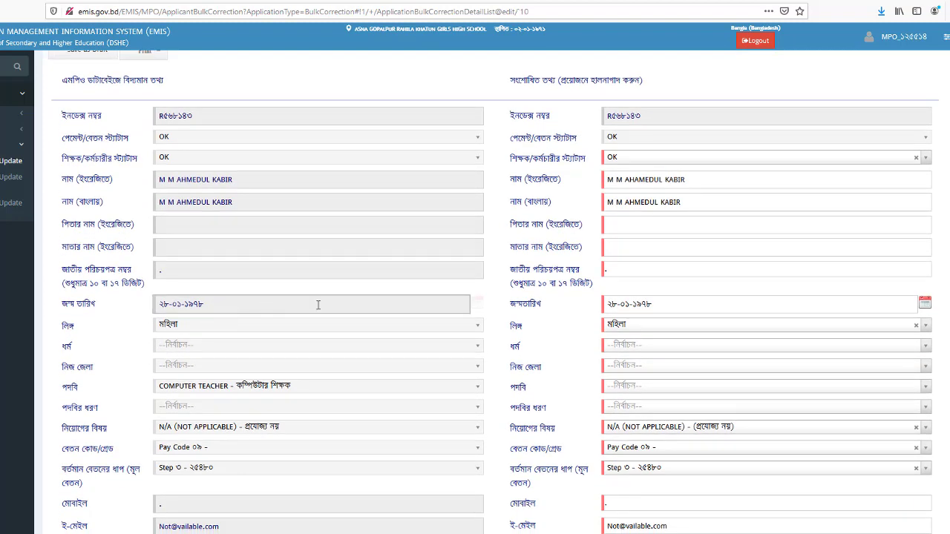
pyautogui.click(689, 309)
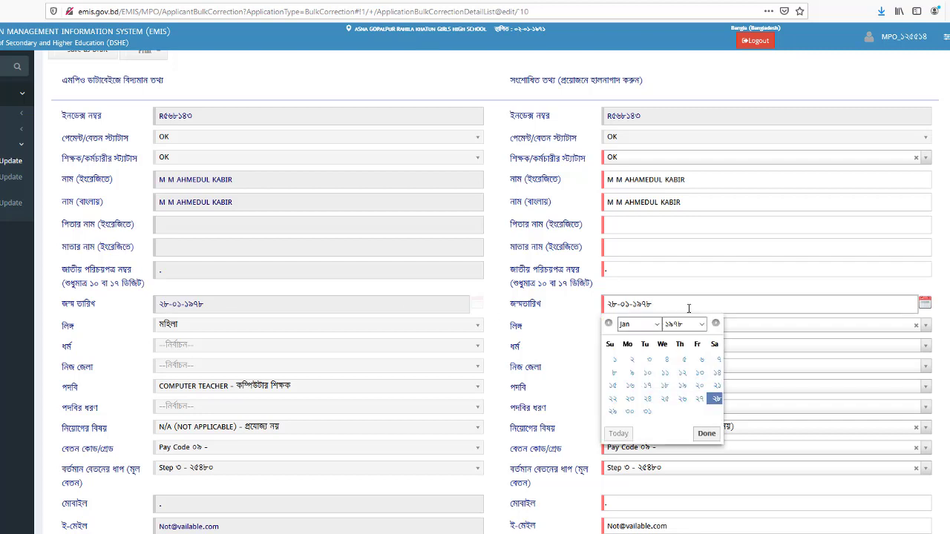
pyautogui.click(764, 286)
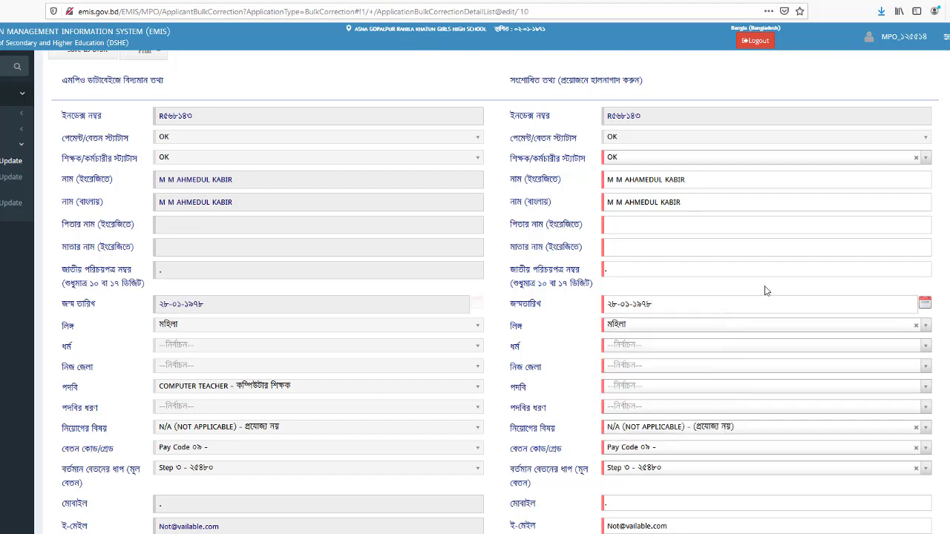